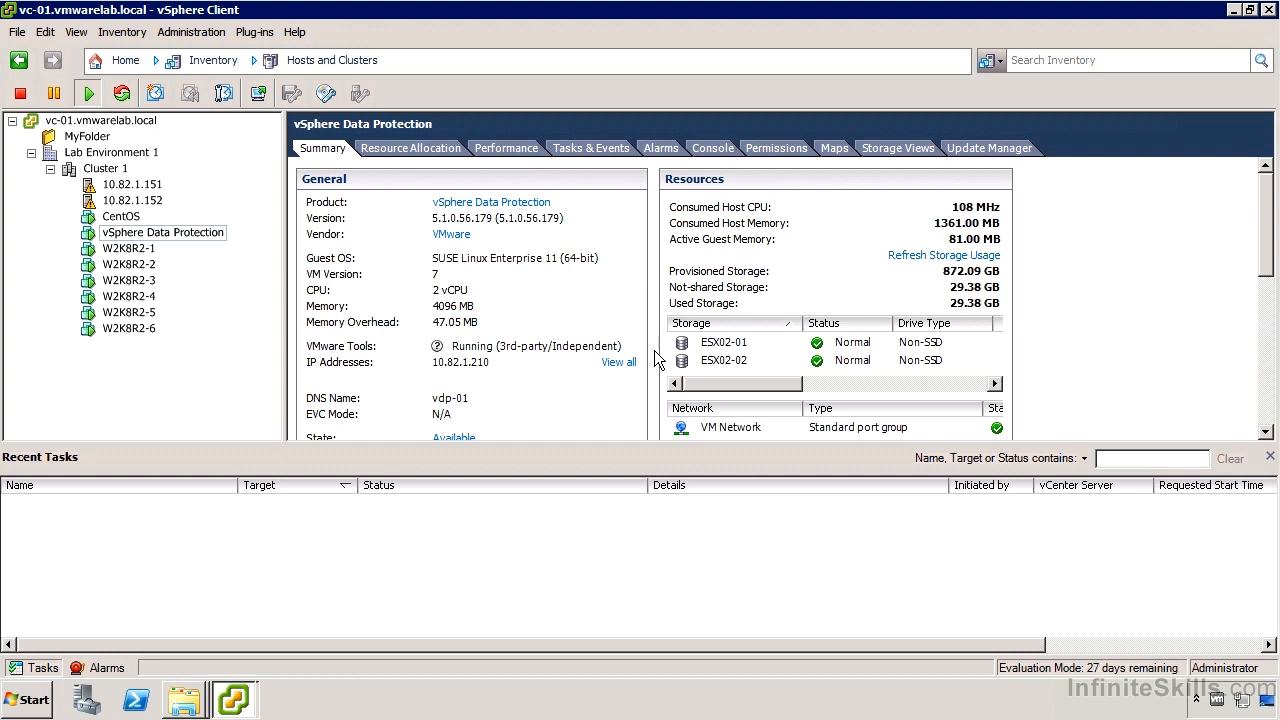
# Switch to the Explorer window showing the share's Virtual Machines folder with the vSphereDataProtection_-_0.5TB.ova file.
pyautogui.click(200, 702)
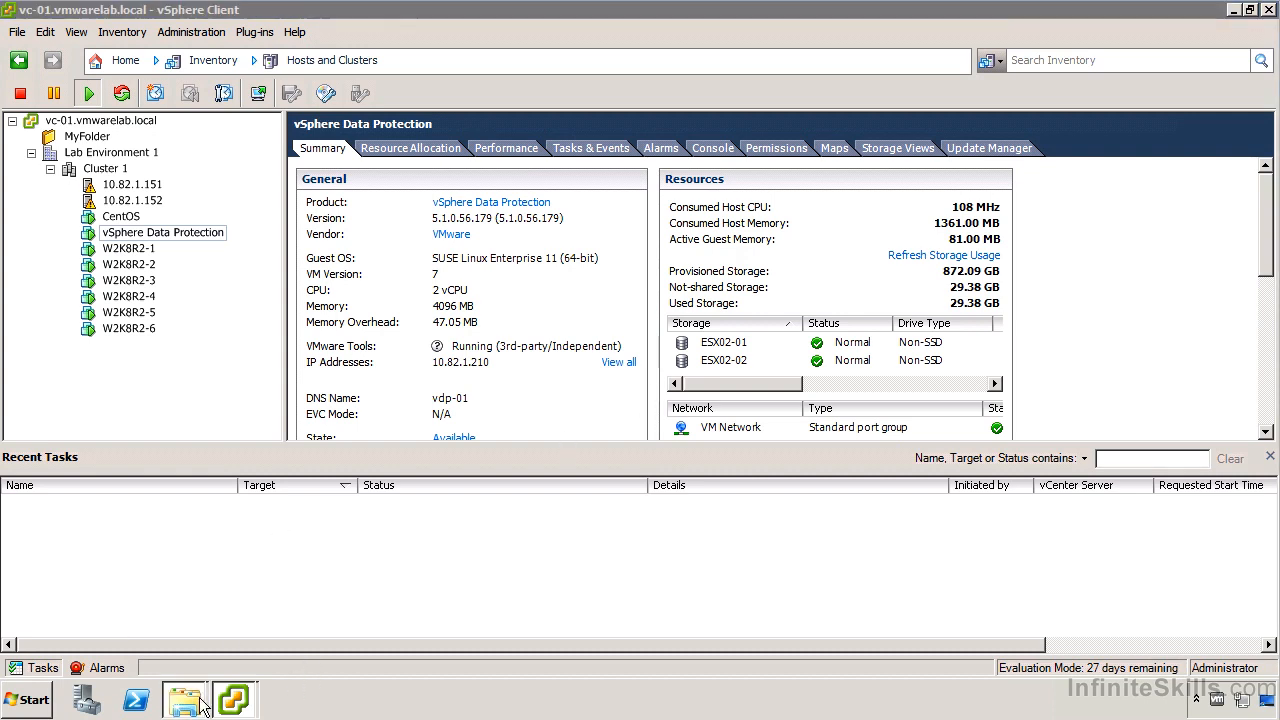
pyautogui.click(214, 660)
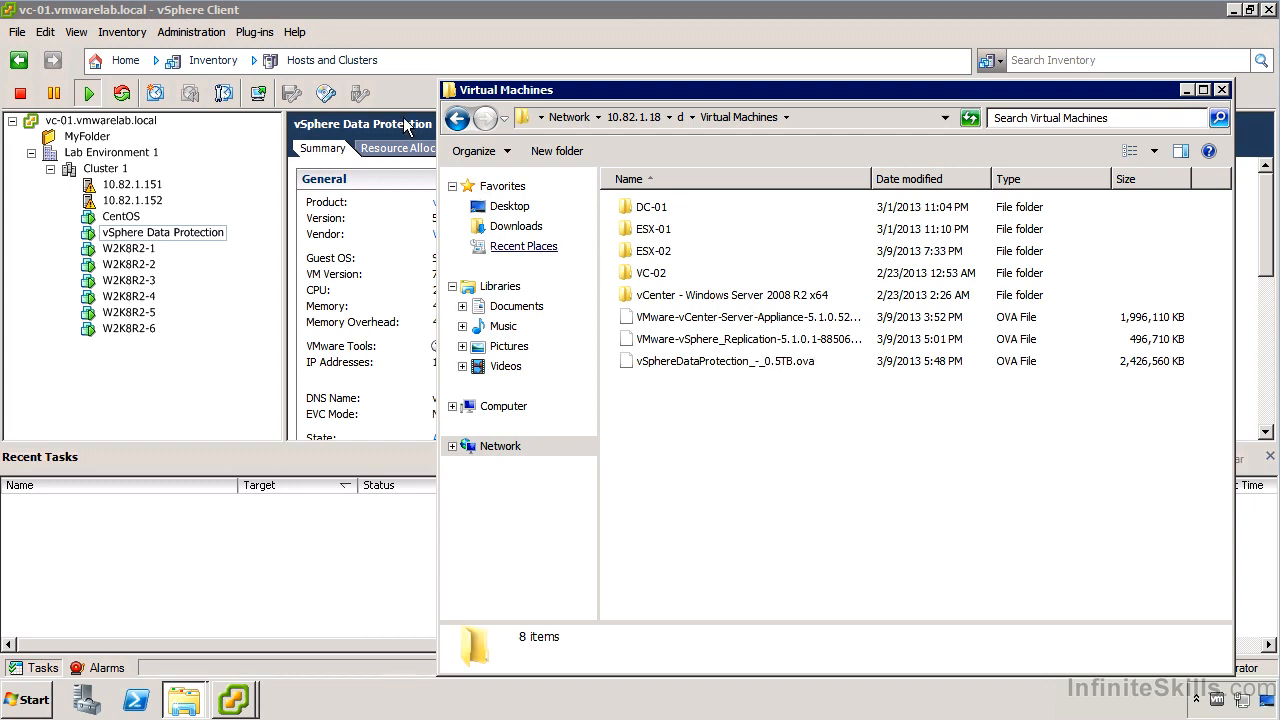
# In vSphere Client, launch Deploy OVF Template with the vSphereDataProtection_-_0.5TB.ova path as source.
pyautogui.click(118, 16)
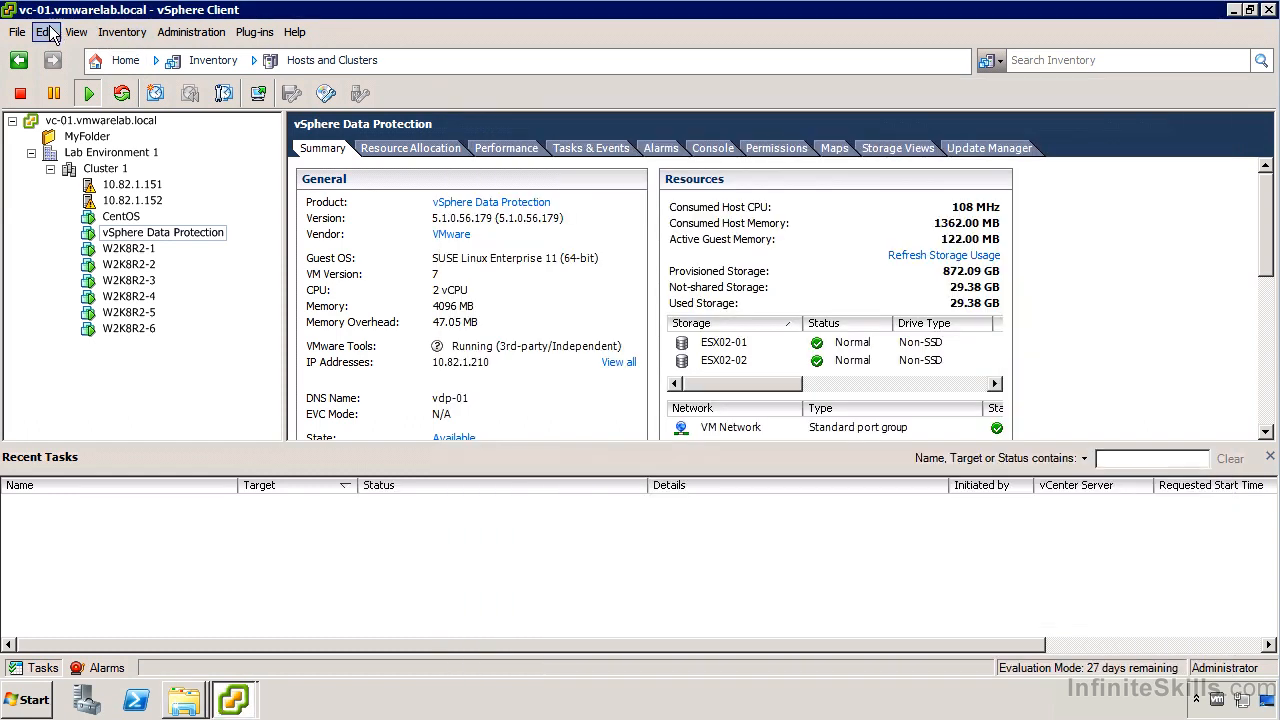
pyautogui.click(27, 33)
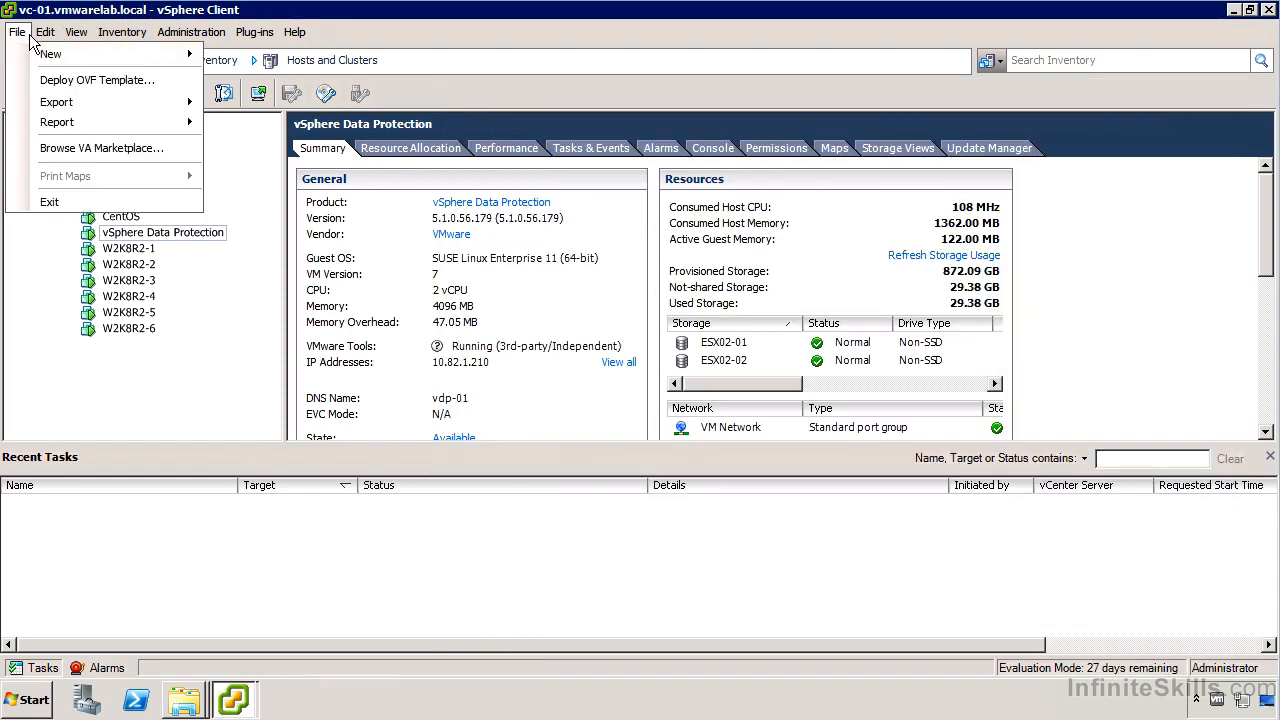
pyautogui.click(97, 82)
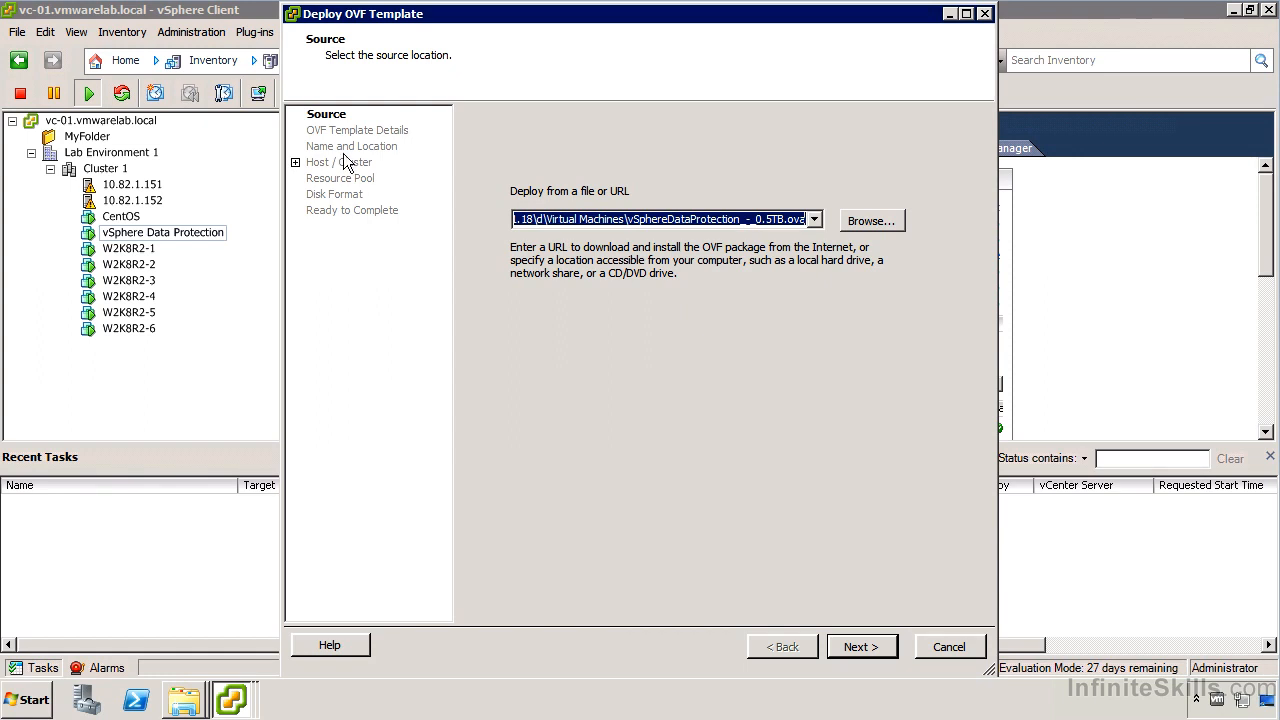
pyautogui.click(949, 648)
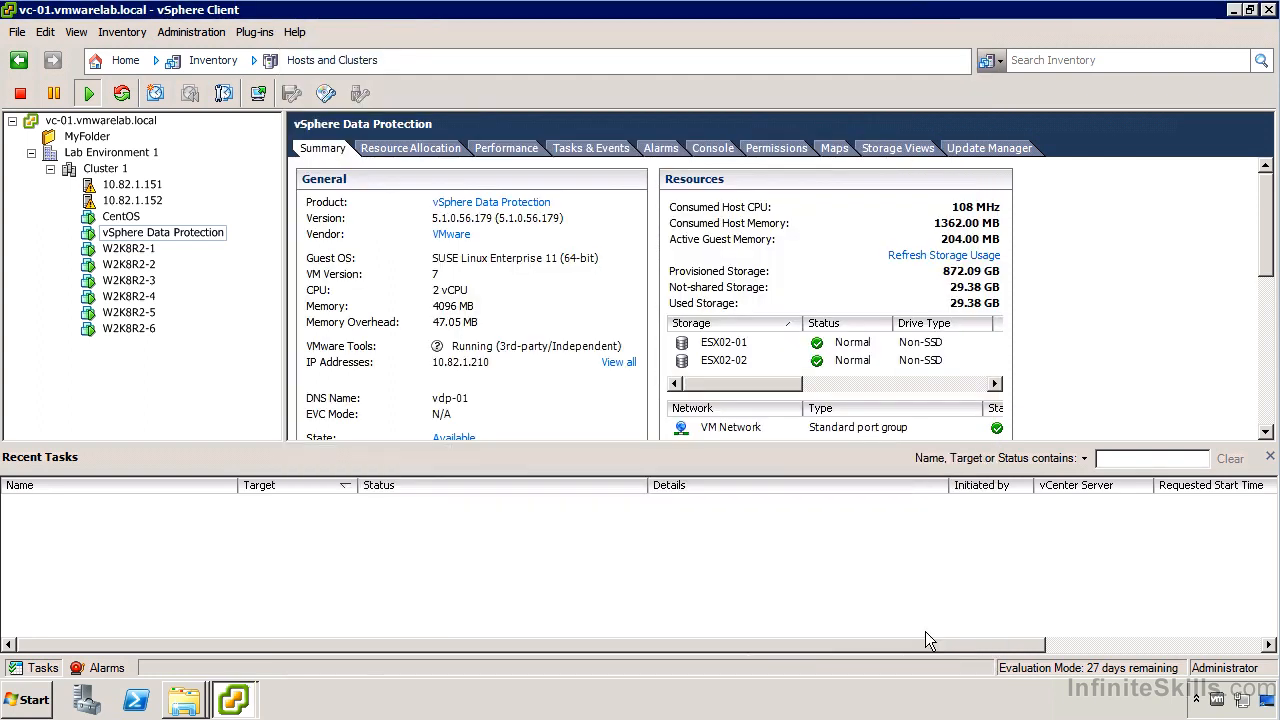
pyautogui.rightClick(199, 231)
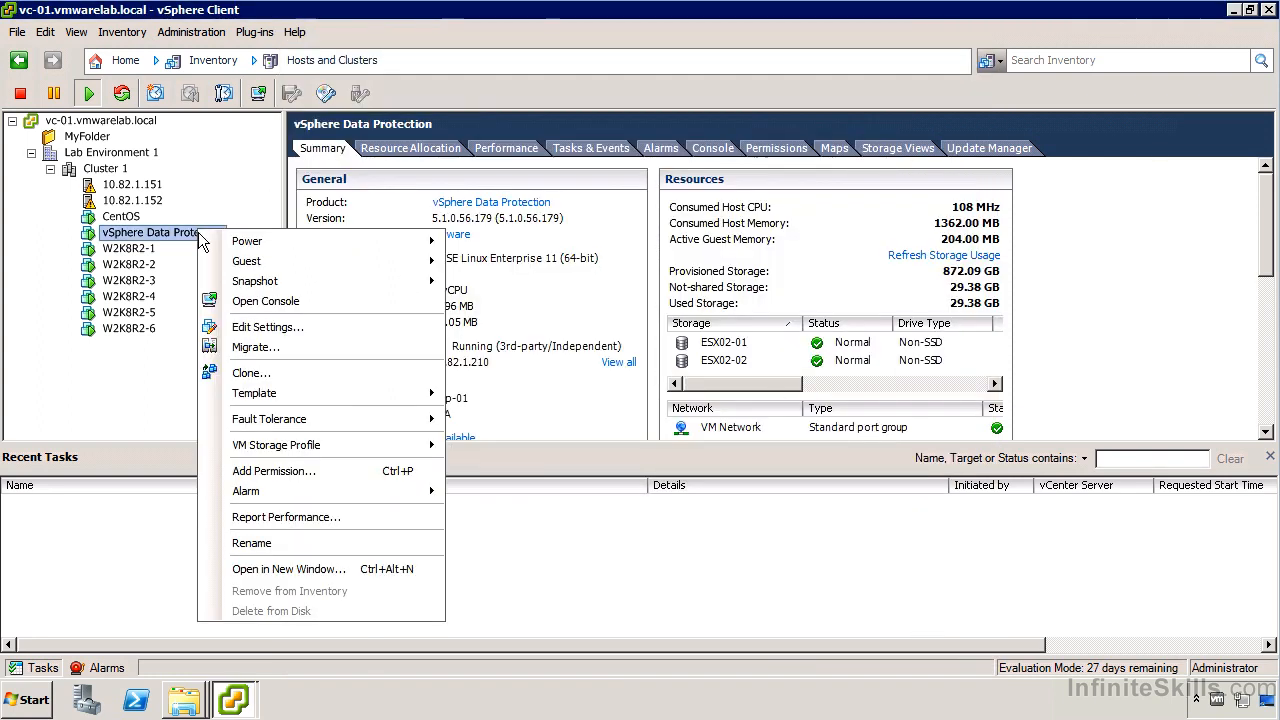
pyautogui.click(308, 326)
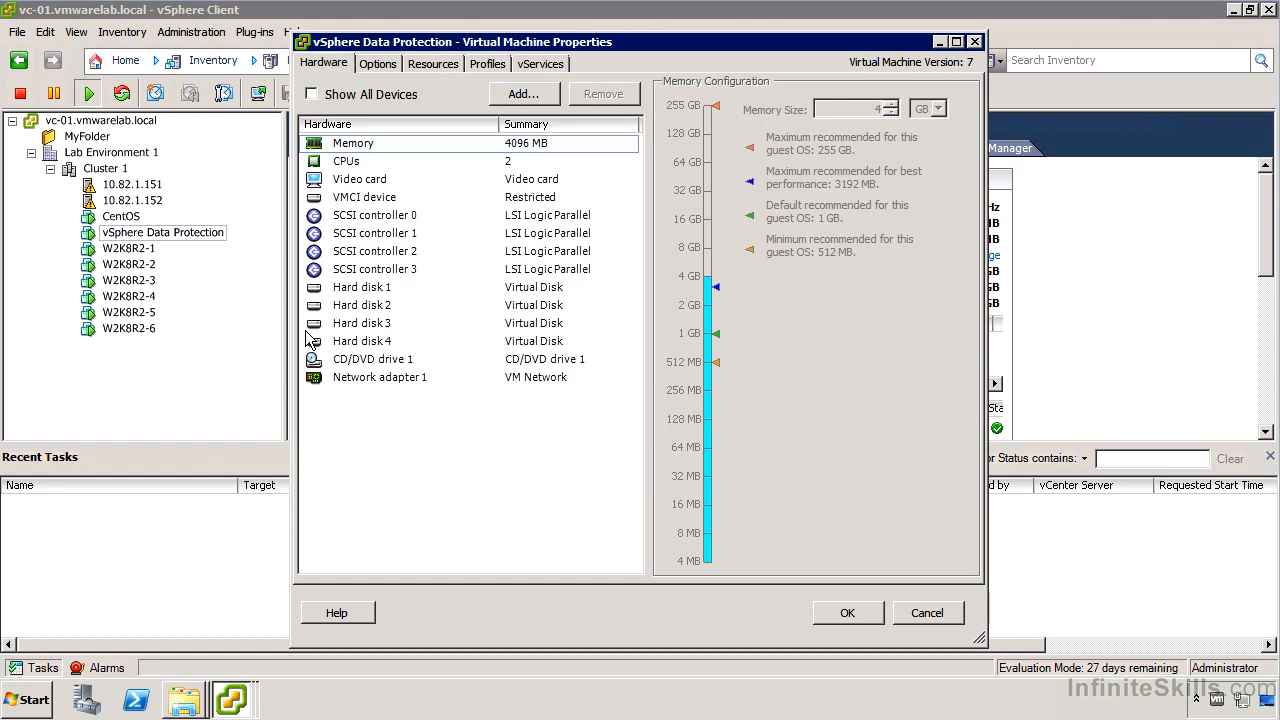
pyautogui.click(500, 165)
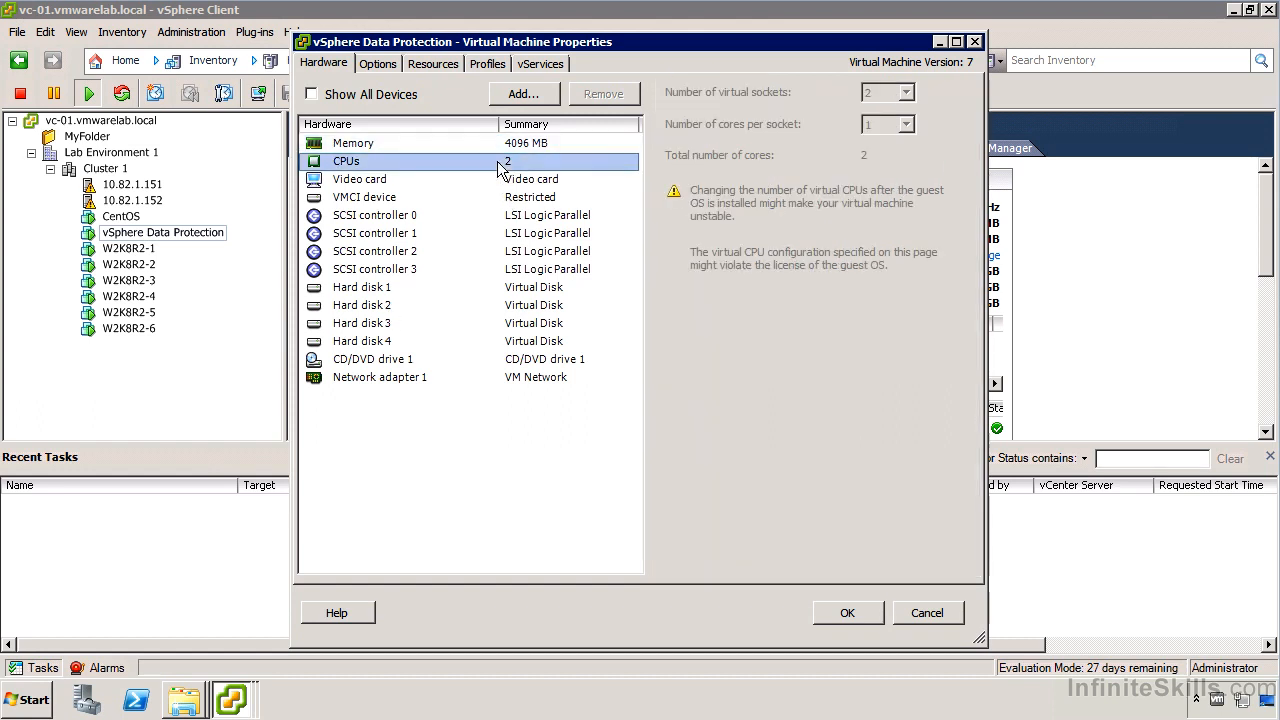
pyautogui.click(522, 305)
pyautogui.click(519, 289)
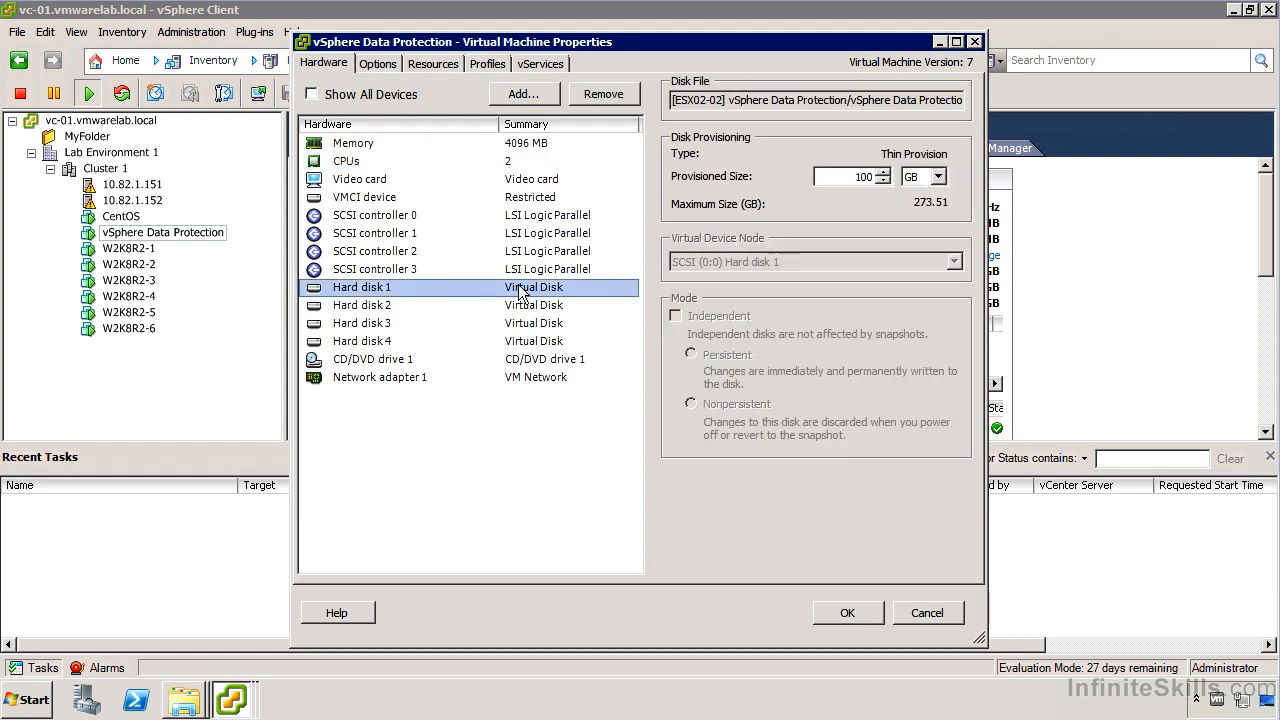
pyautogui.click(524, 306)
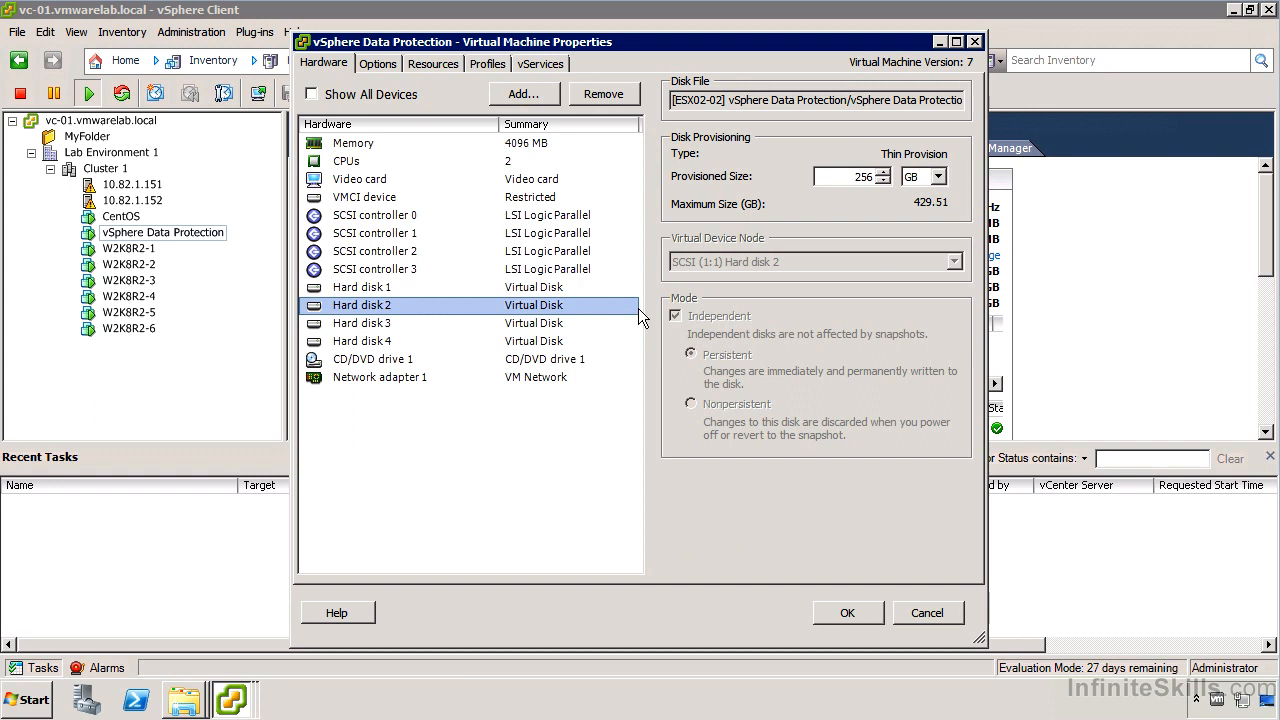
pyautogui.click(571, 323)
pyautogui.click(571, 342)
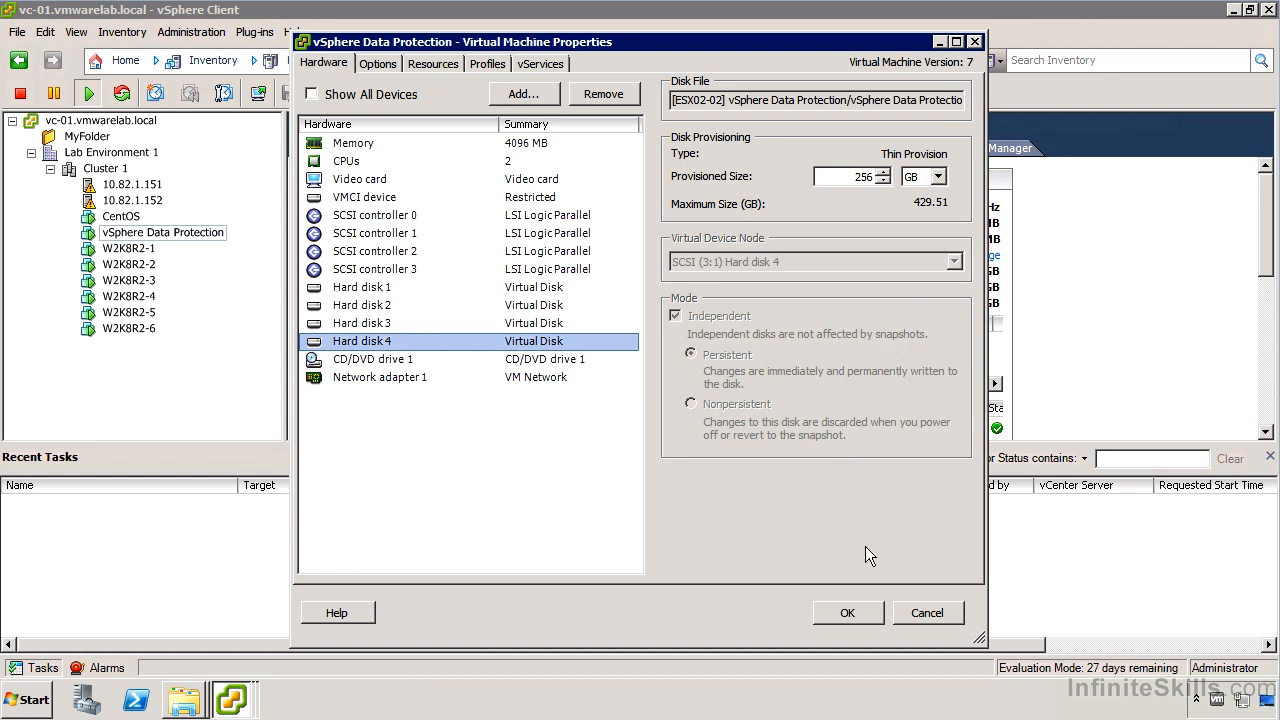
pyautogui.click(940, 614)
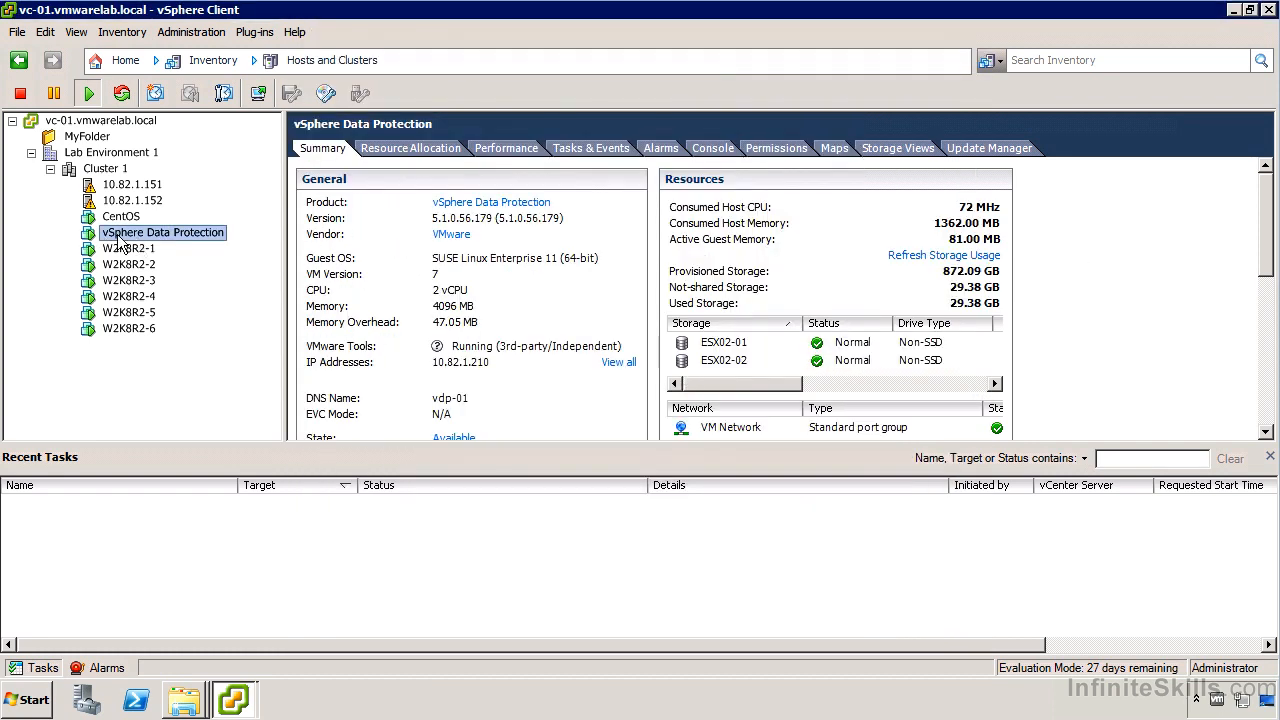
# View the vSphere Data Protection VM's console and close the Recent Tasks pane to enlarge it.
pyautogui.click(712, 150)
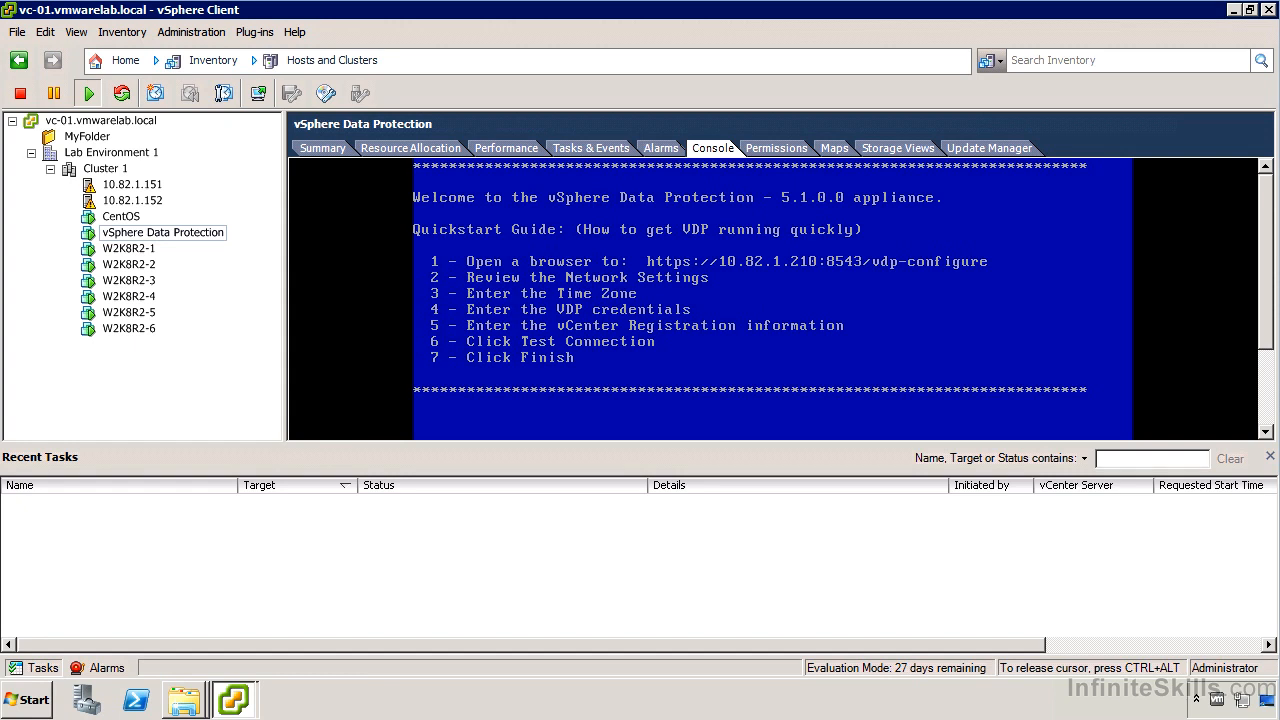
pyautogui.hotkey('ctrl', 'alt')
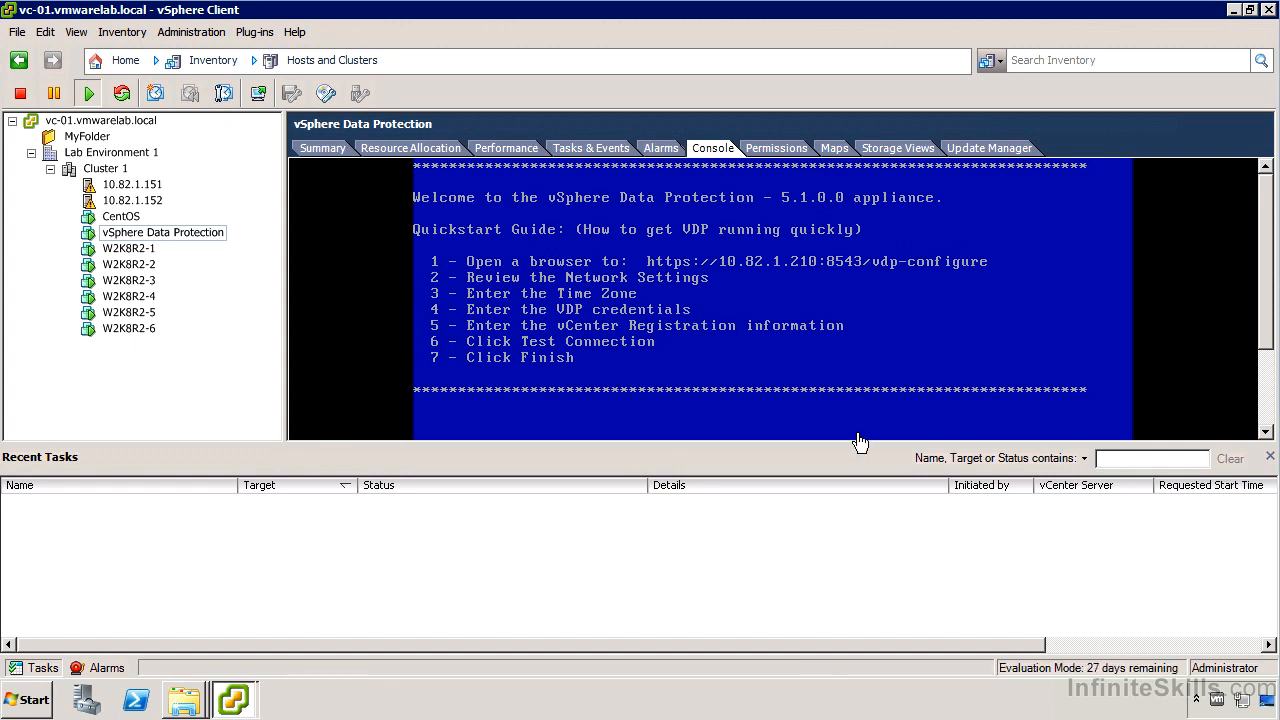
pyautogui.click(1269, 459)
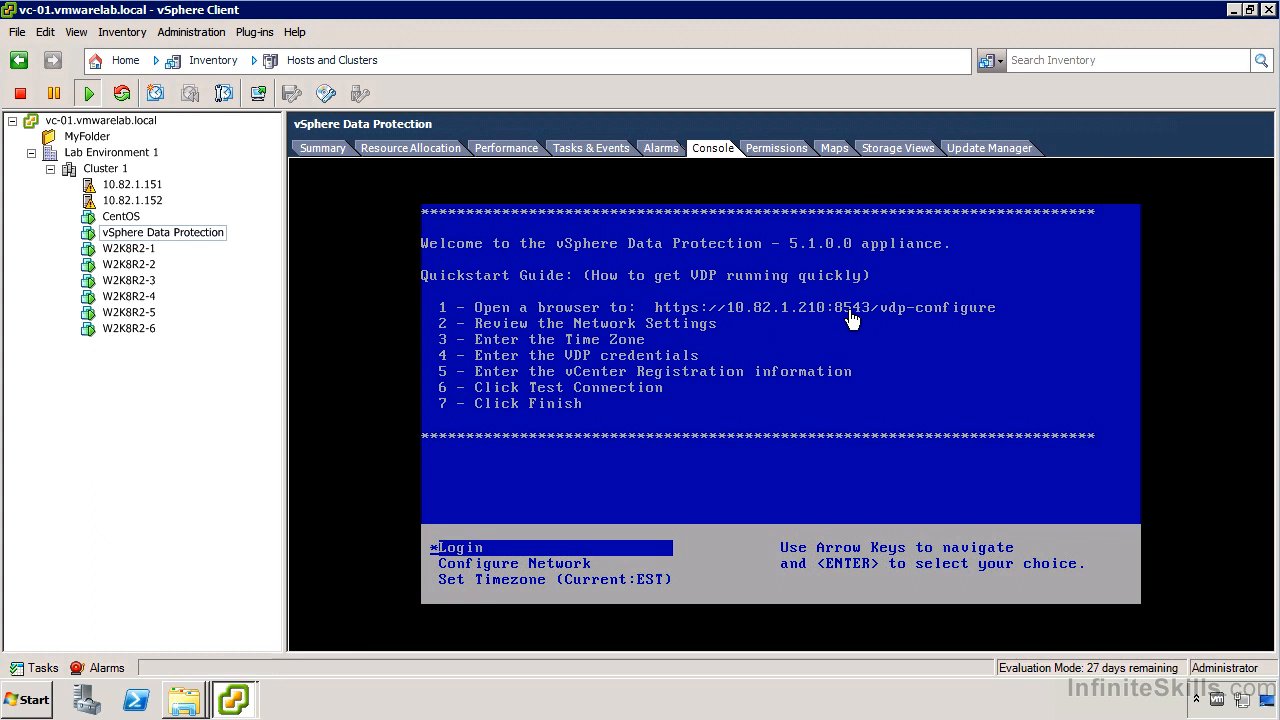
# Open Internet Explorer to the vdp-01 vdp-configure address and continue past the certificate warning.
pyautogui.click(30, 699)
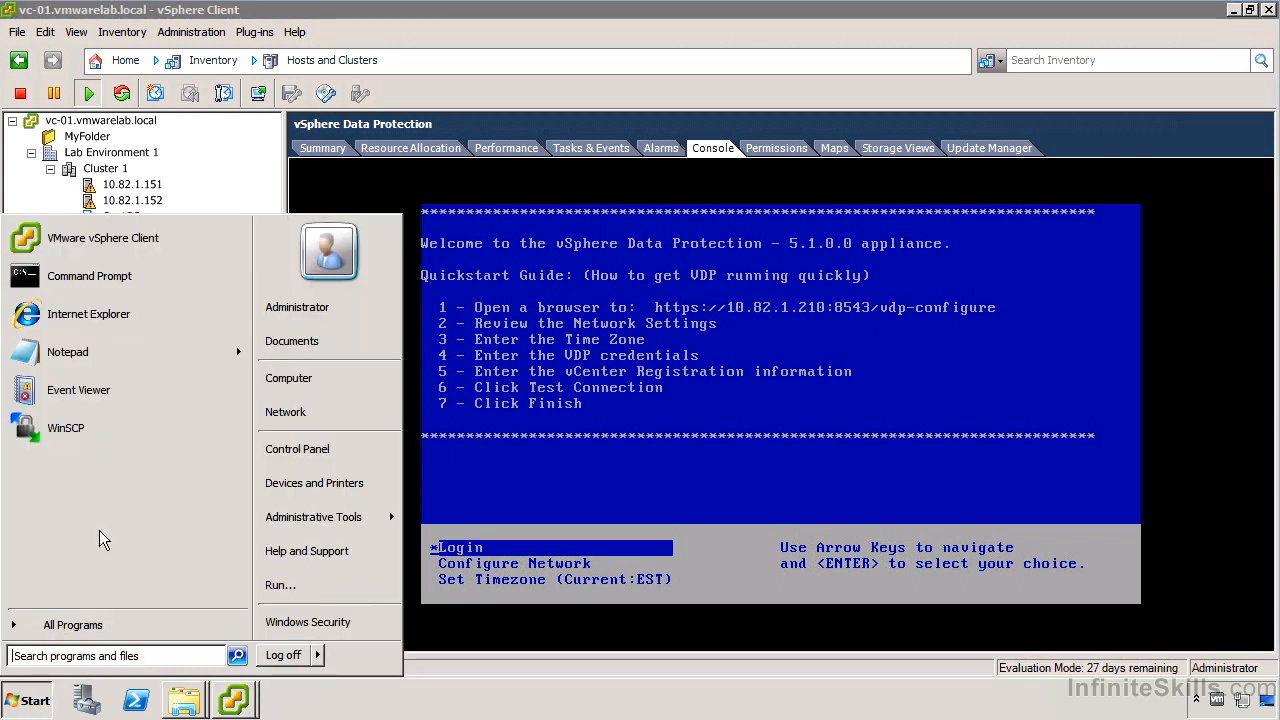
pyautogui.click(131, 313)
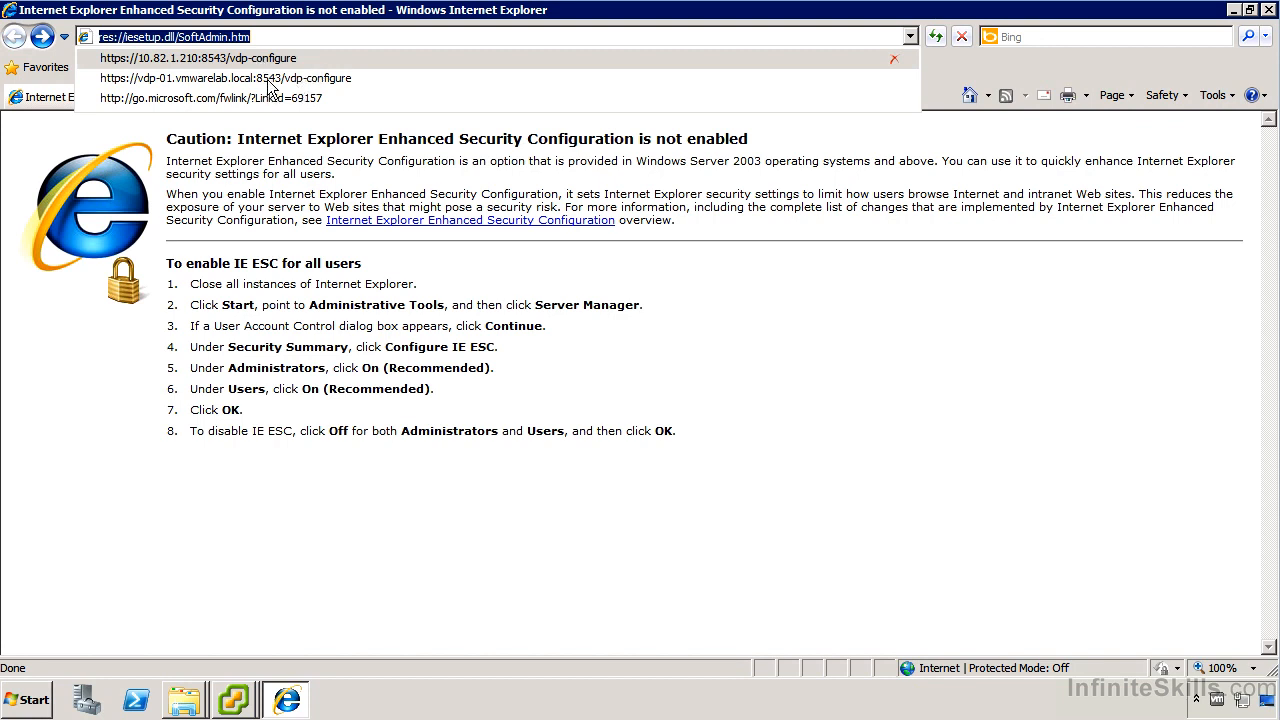
pyautogui.click(267, 79)
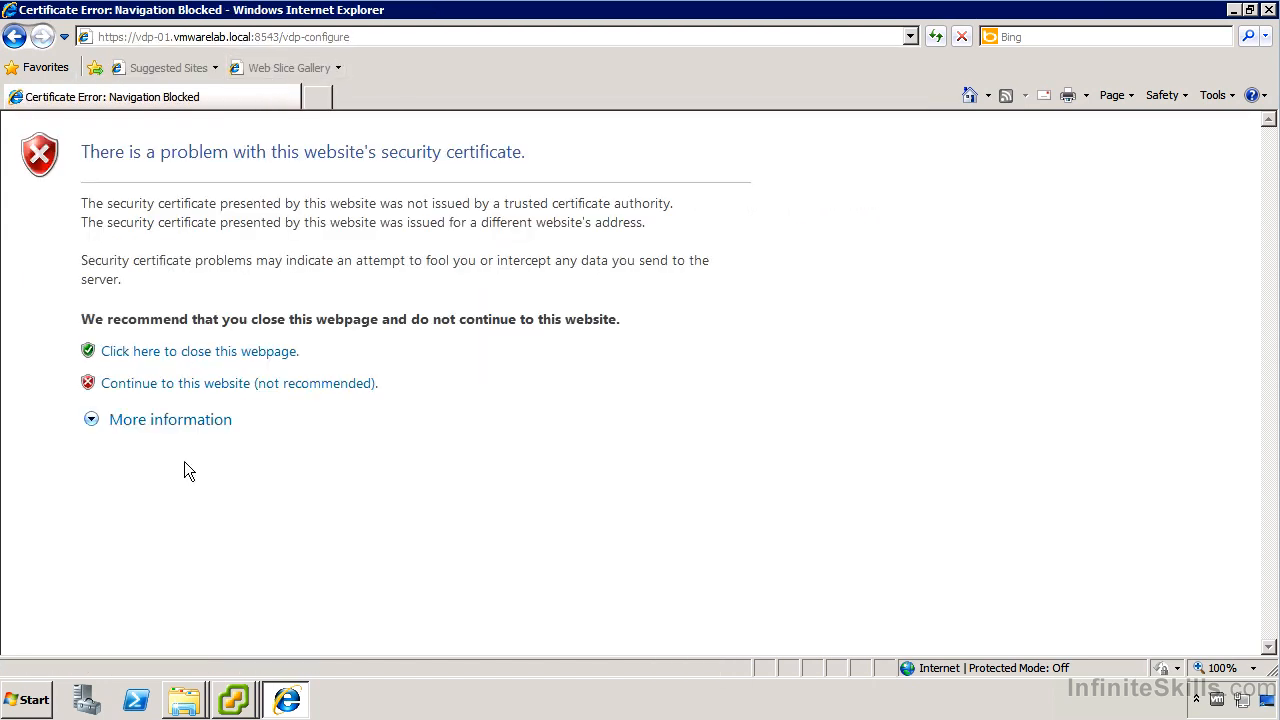
pyautogui.click(186, 384)
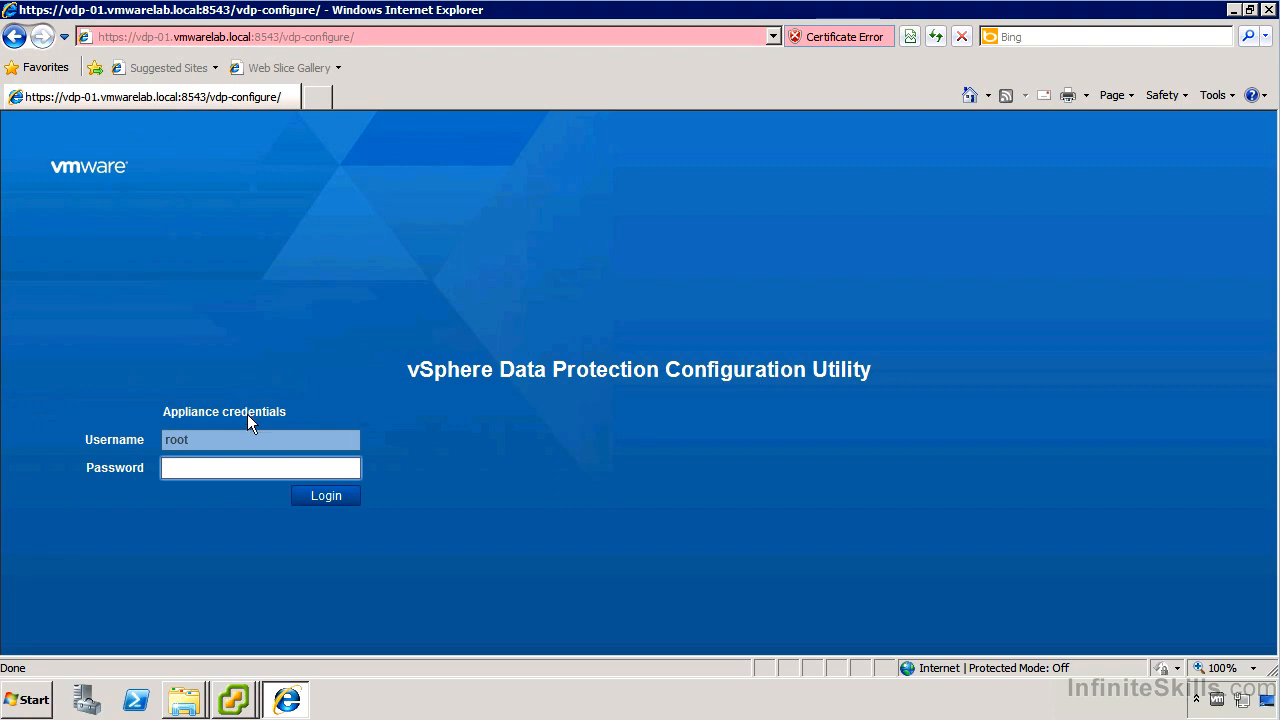
# Log in to the configuration utility as root with the appliance password.
pyautogui.write('*****')
pyautogui.press('Return')
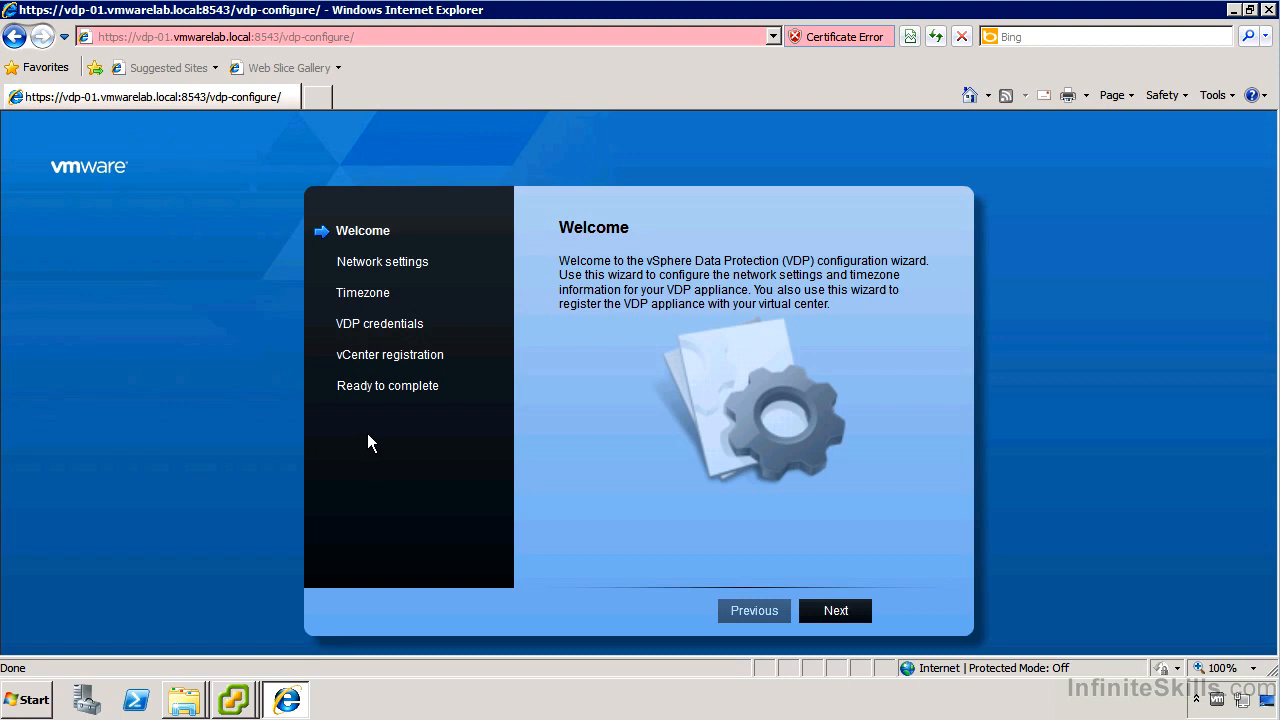
# Accept the network settings and America/Montreal timezone, then enter and verify the appliance password.
pyautogui.click(828, 610)
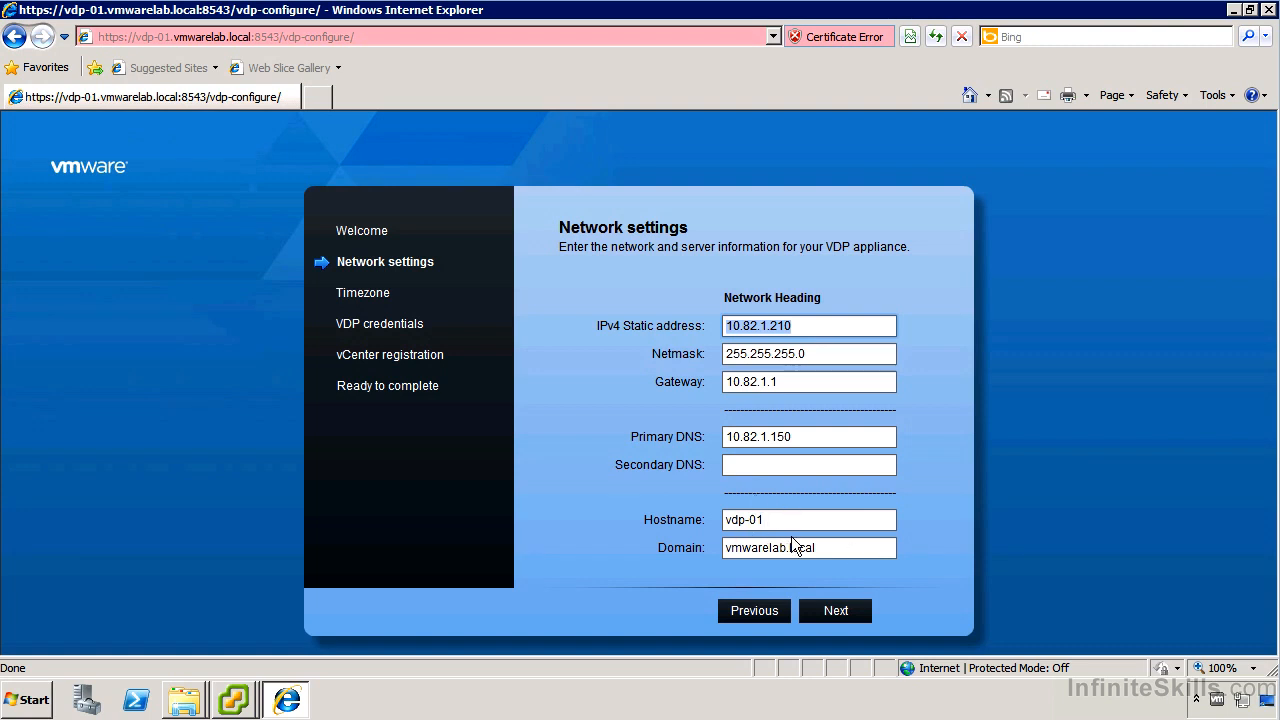
pyautogui.click(839, 610)
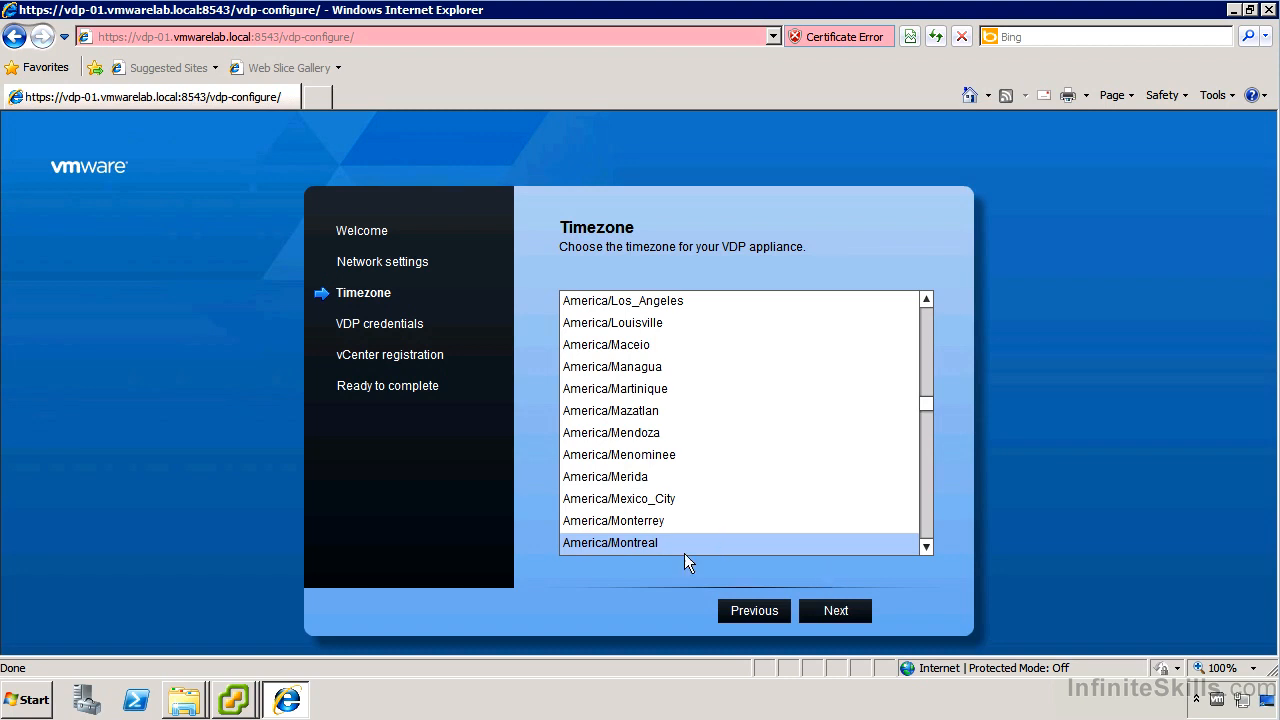
pyautogui.click(827, 611)
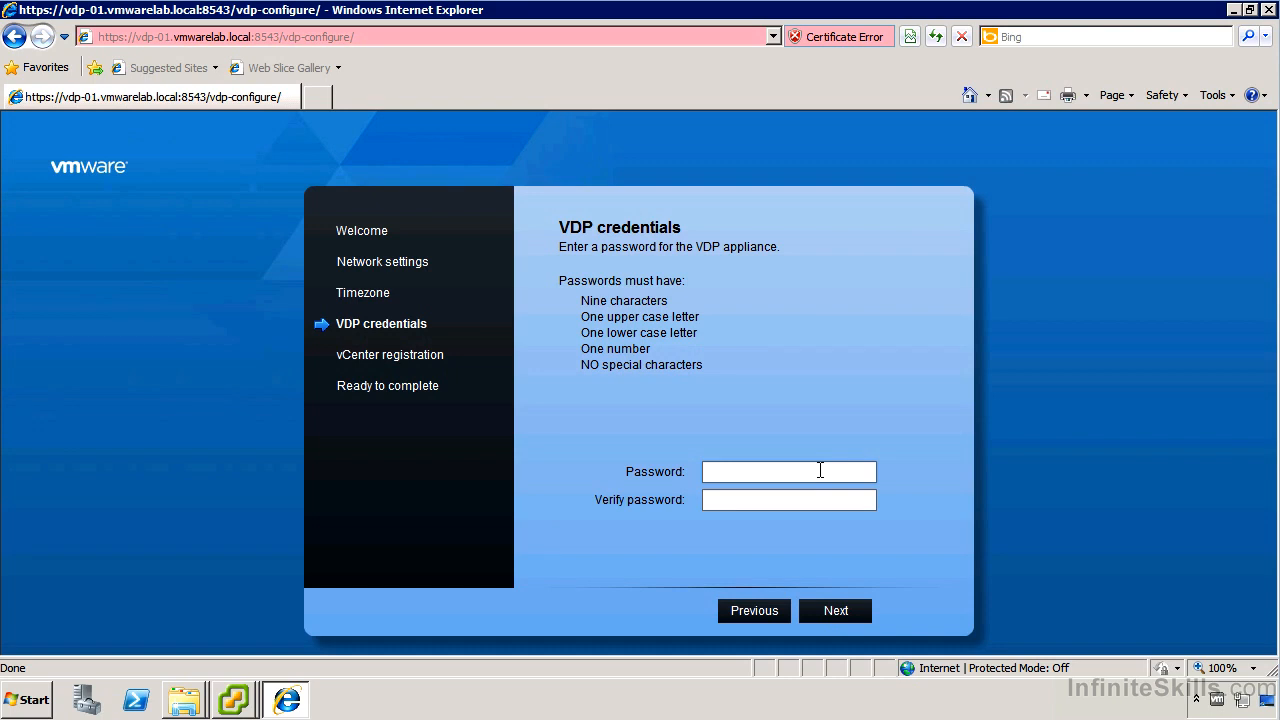
pyautogui.write('re123')
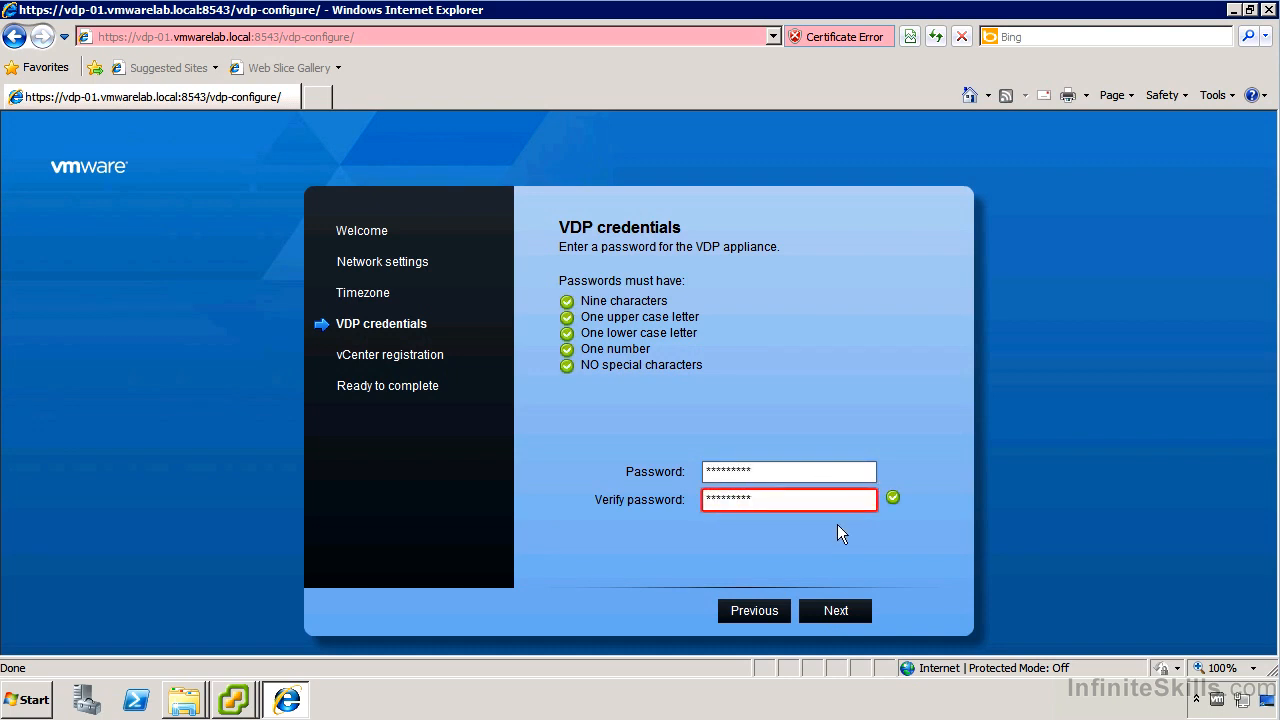
pyautogui.click(836, 610)
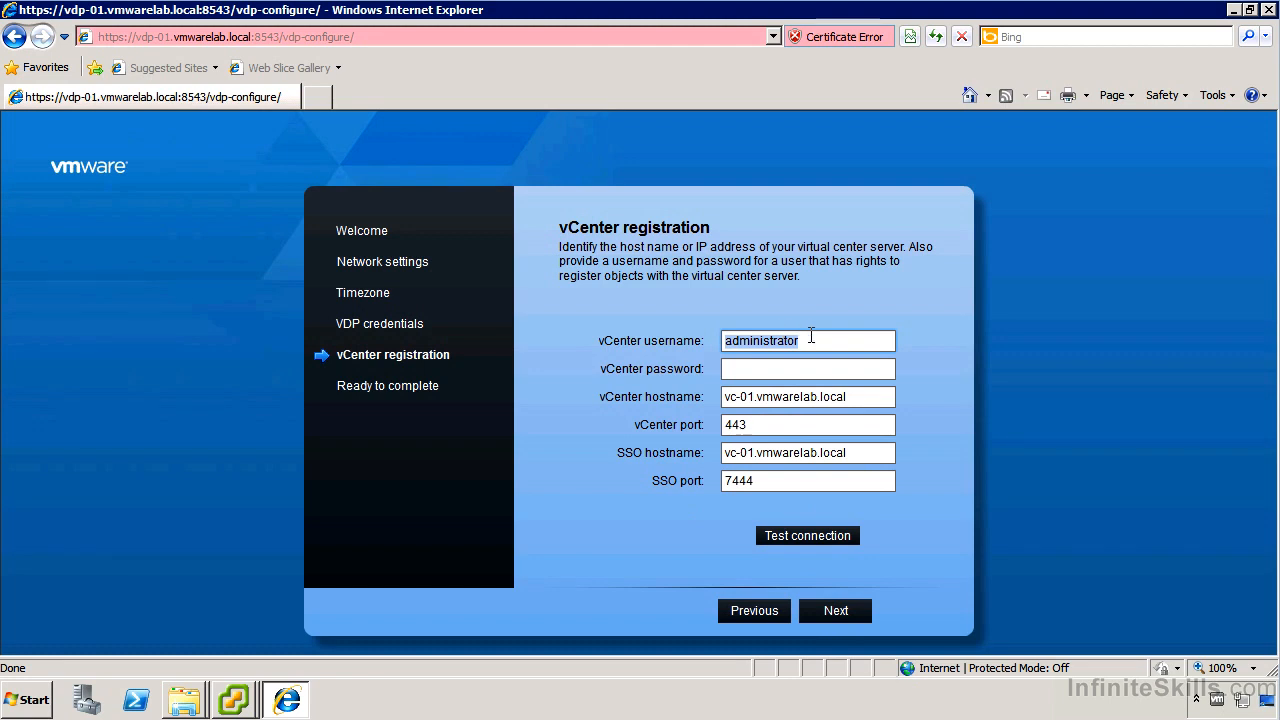
# Enter the vCenter password and confirm the test connection to vc-01.vmwarelab.local succeeds.
pyautogui.click(797, 340)
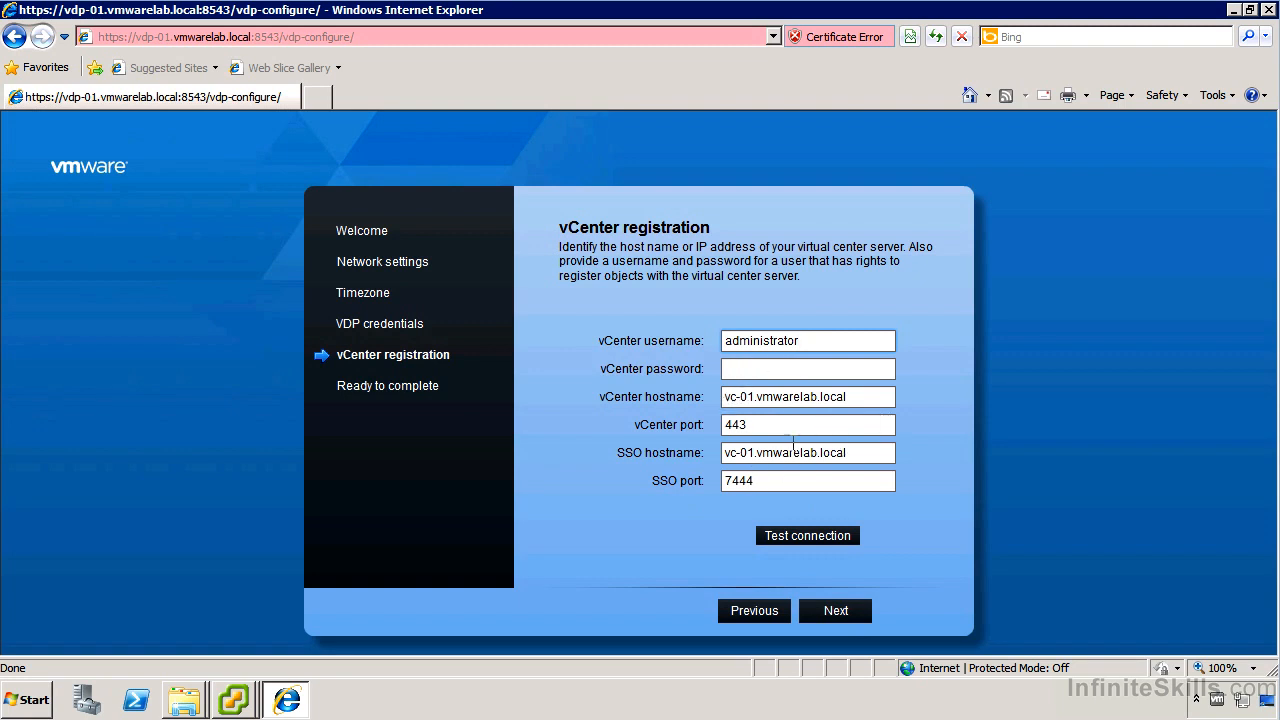
pyautogui.click(771, 368)
pyautogui.write('VMware1!')
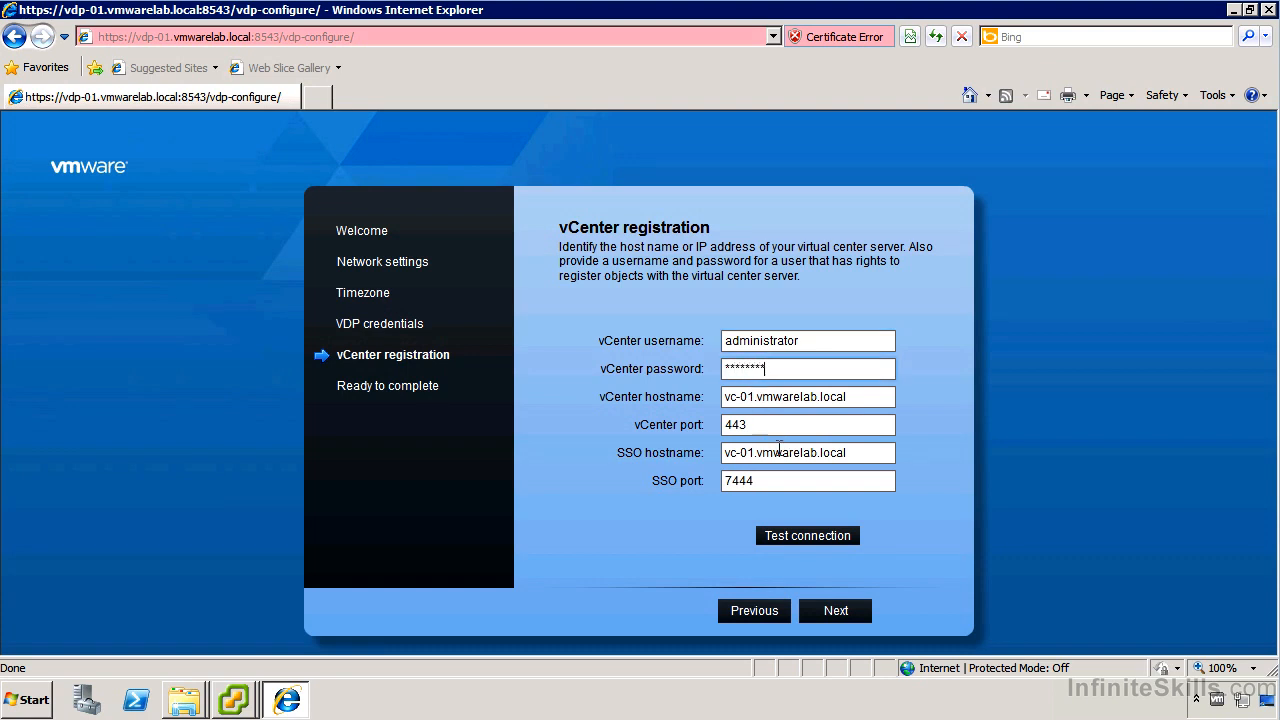
pyautogui.click(822, 536)
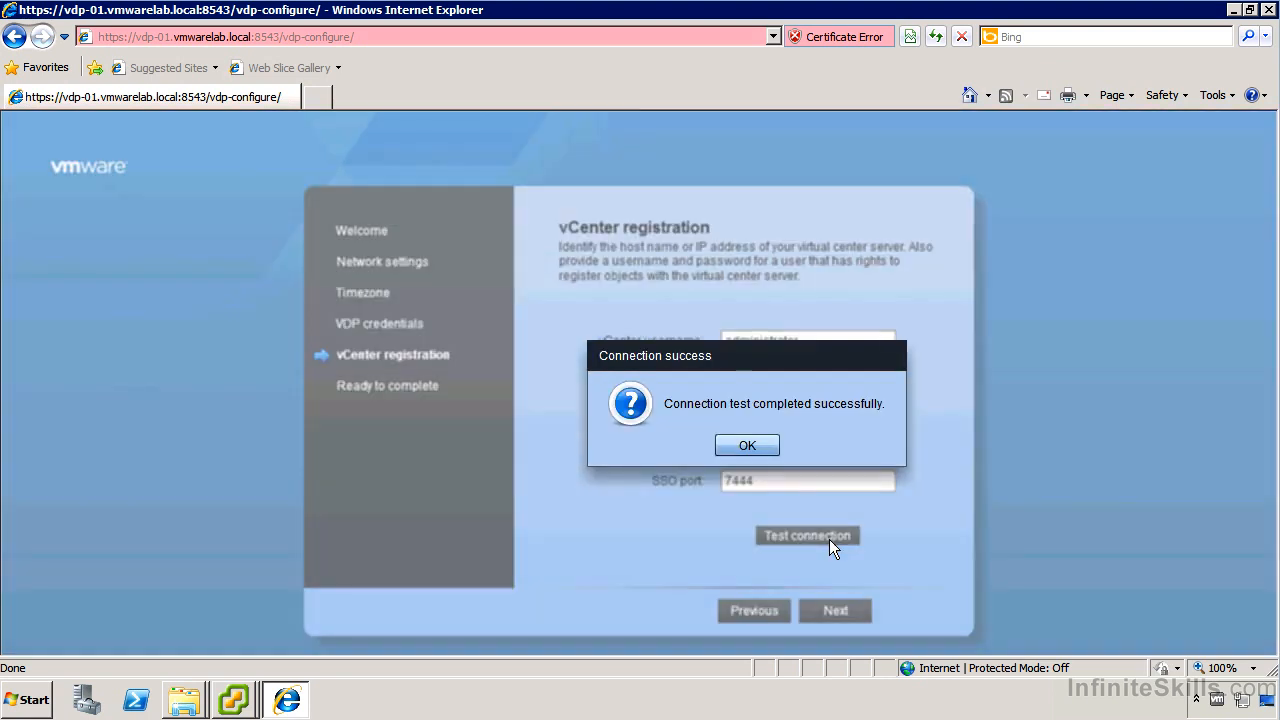
pyautogui.click(759, 444)
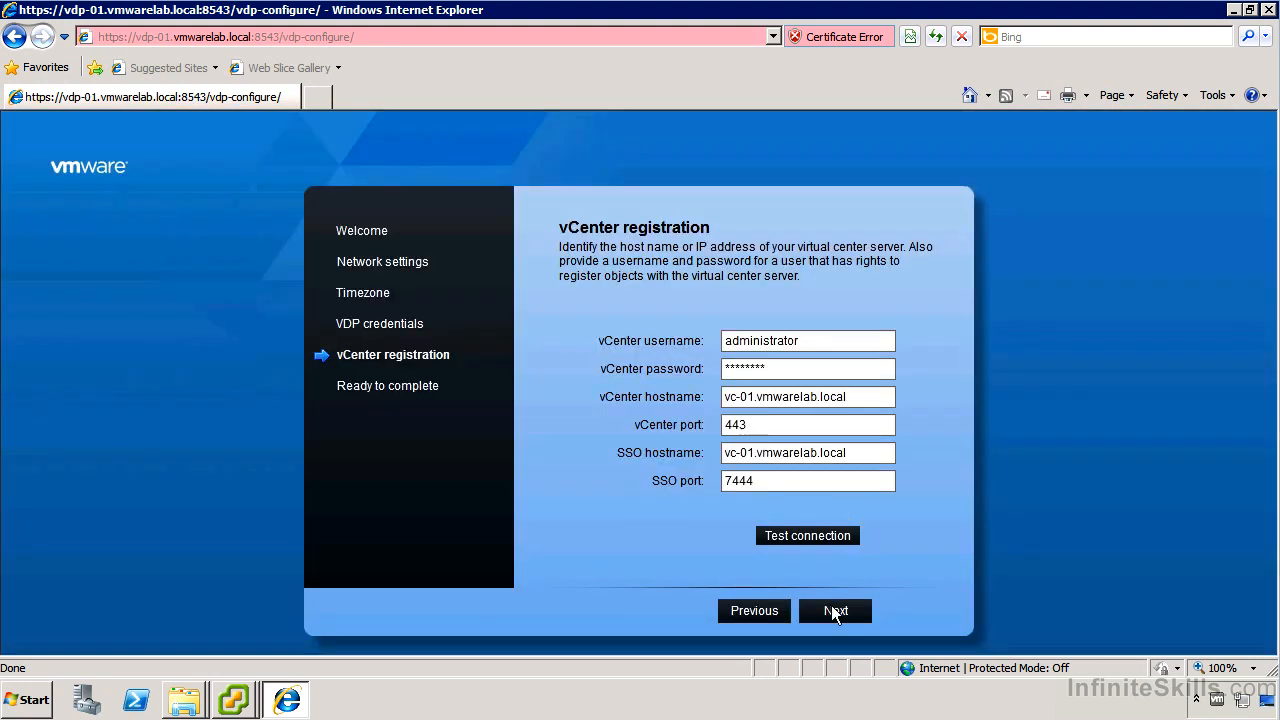
# Finish the wizard to apply the configuration and acknowledge the completion notice.
pyautogui.click(832, 608)
pyautogui.click(928, 608)
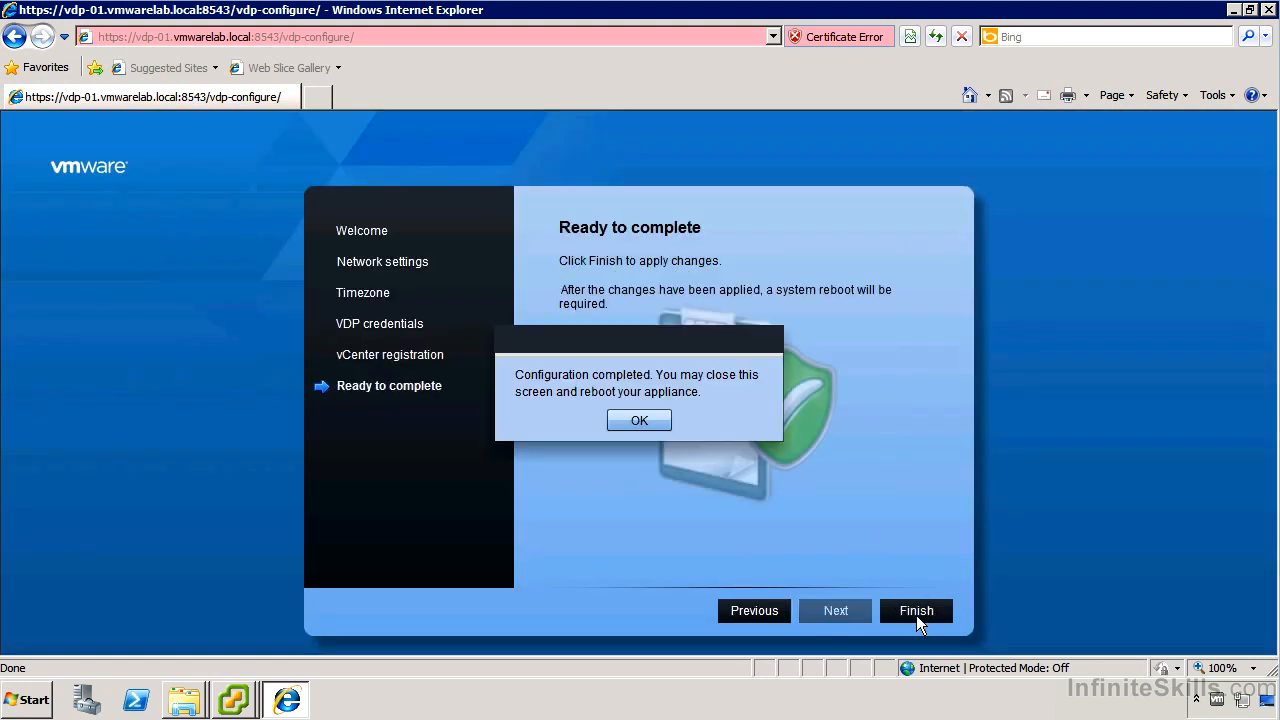
pyautogui.click(630, 421)
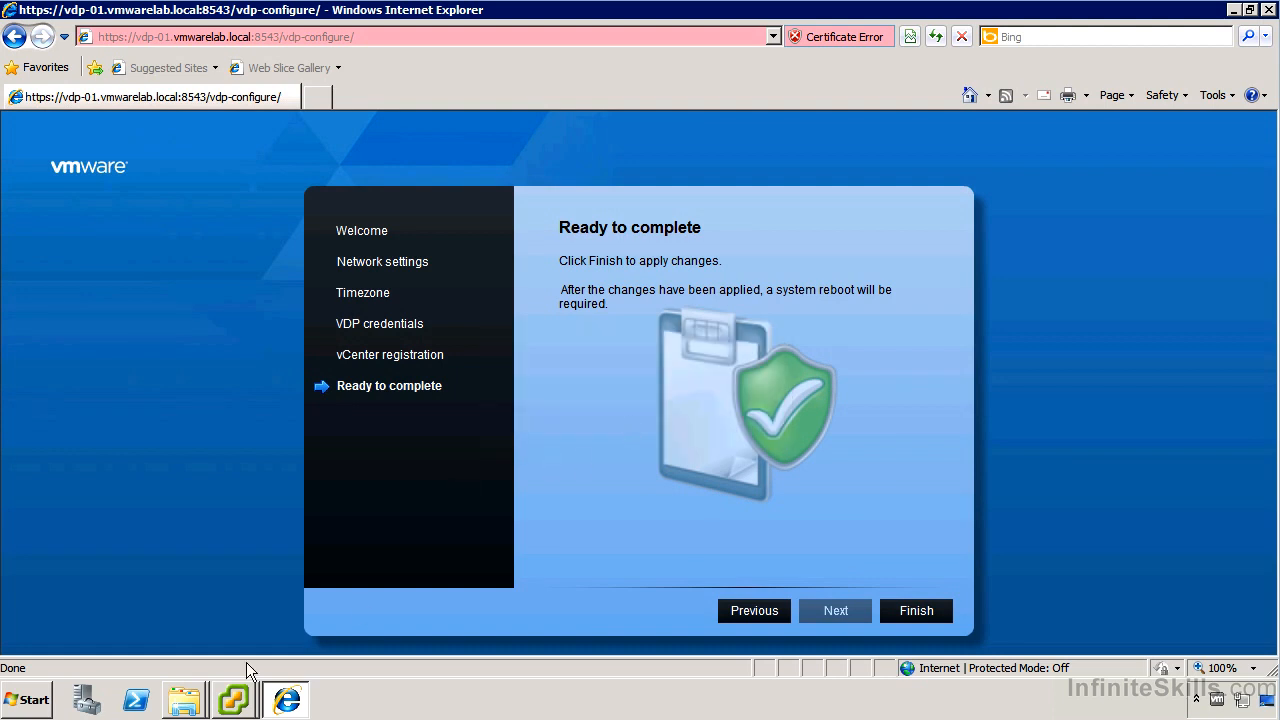
pyautogui.click(233, 700)
# In the appliance console, enter the Configure Network menu, exit it with option 1, and release the console.
pyautogui.click(263, 635)
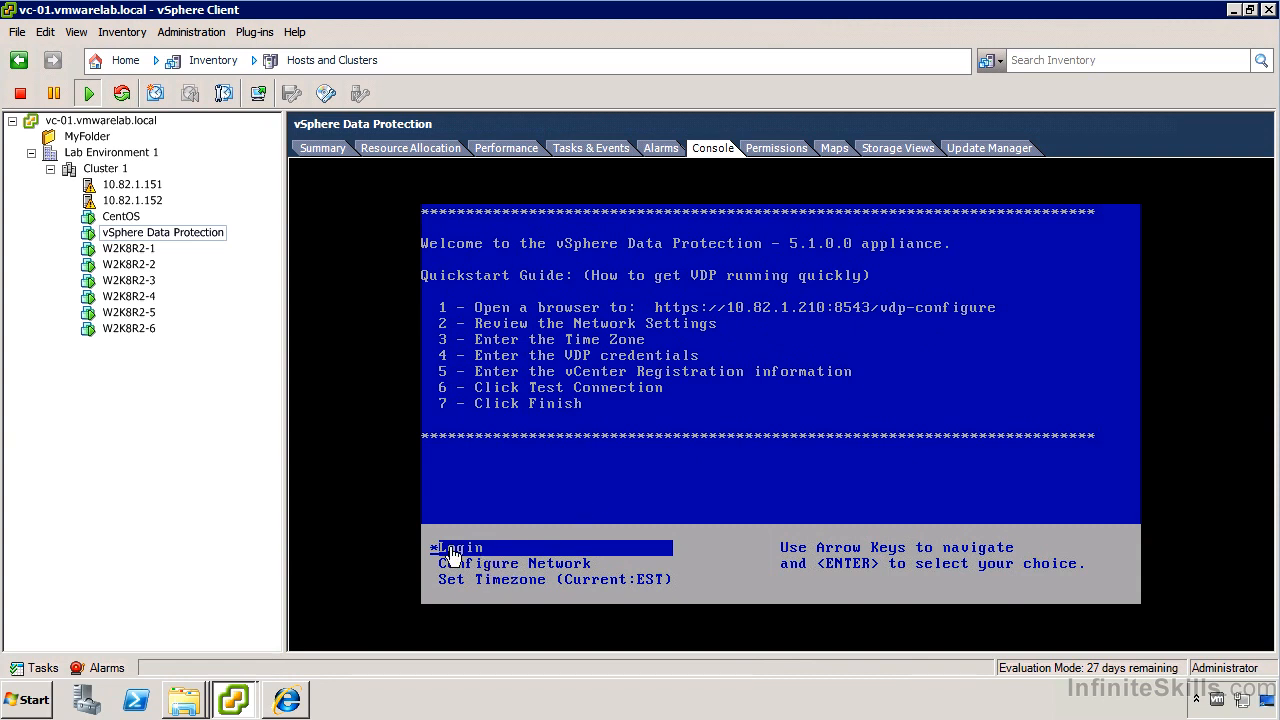
pyautogui.click(522, 555)
pyautogui.press('Down')
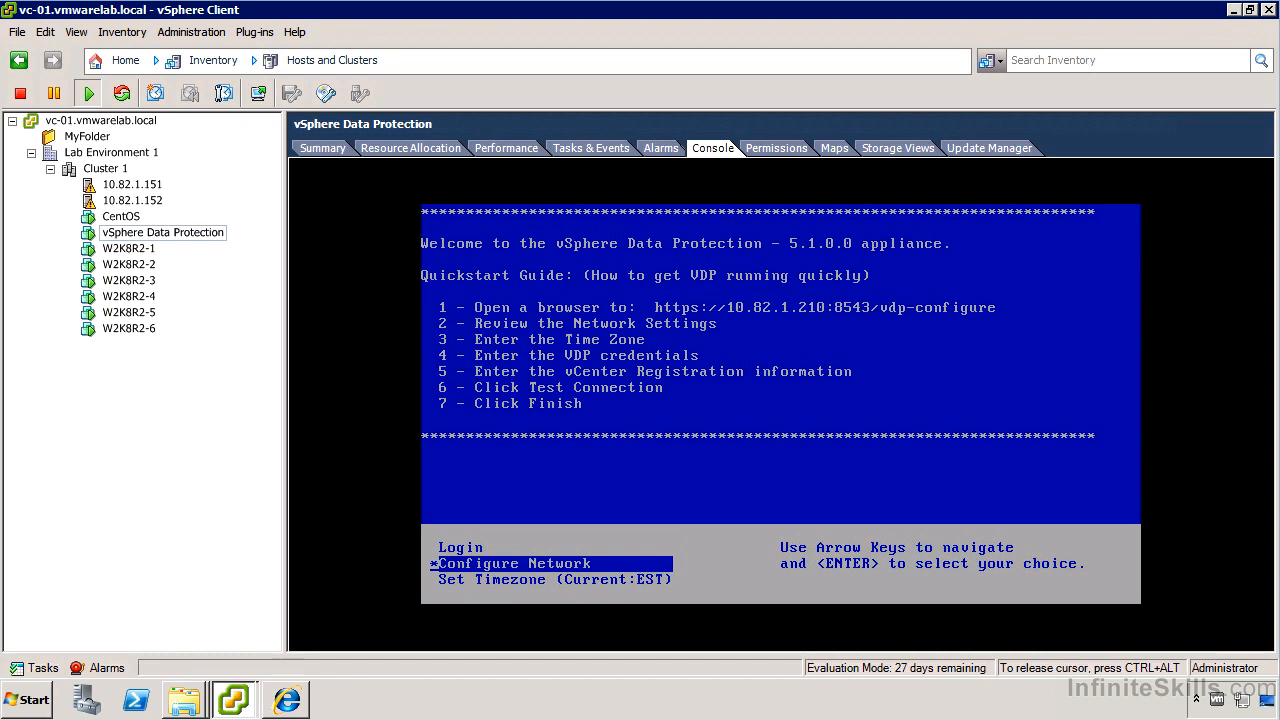
pyautogui.press('Return')
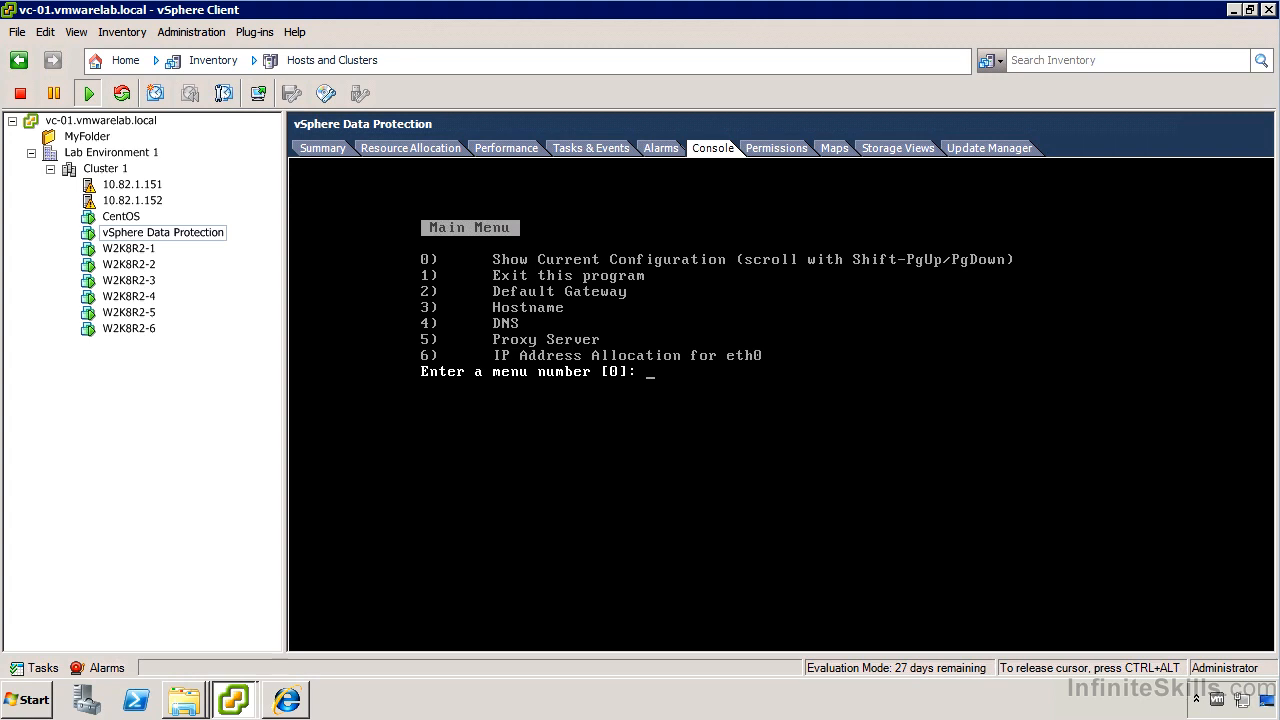
pyautogui.write('1')
pyautogui.press('Return')
pyautogui.hotkey('ctrl', 'alt')
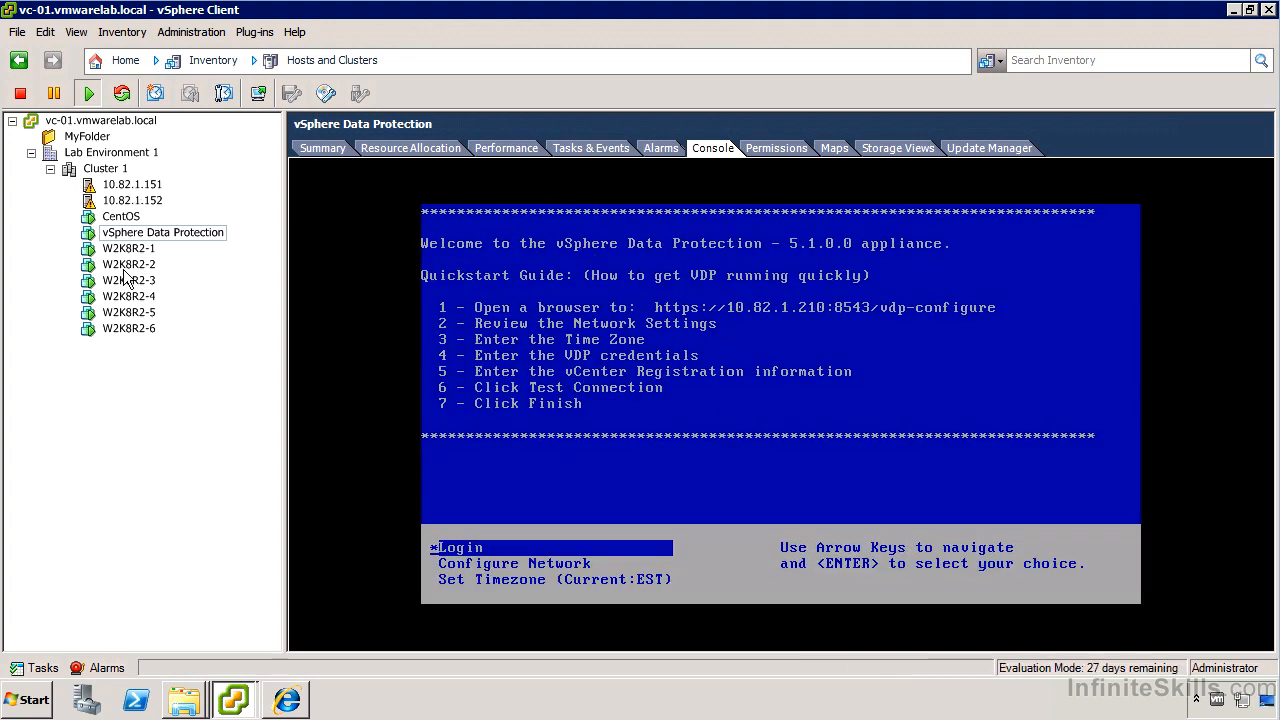
# Restart the vSphere Data Protection guest OS via Power > Restart Guest and confirm.
pyautogui.rightClick(151, 238)
pyautogui.moveTo(200, 246)
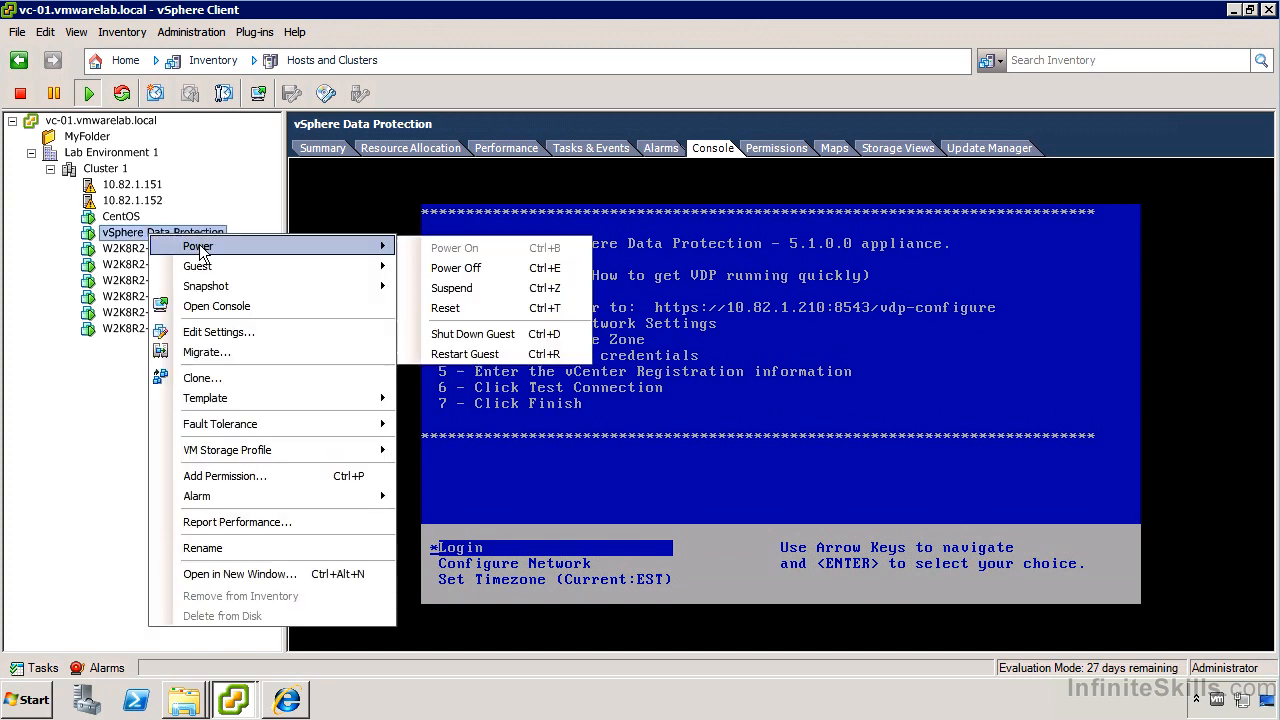
pyautogui.click(479, 356)
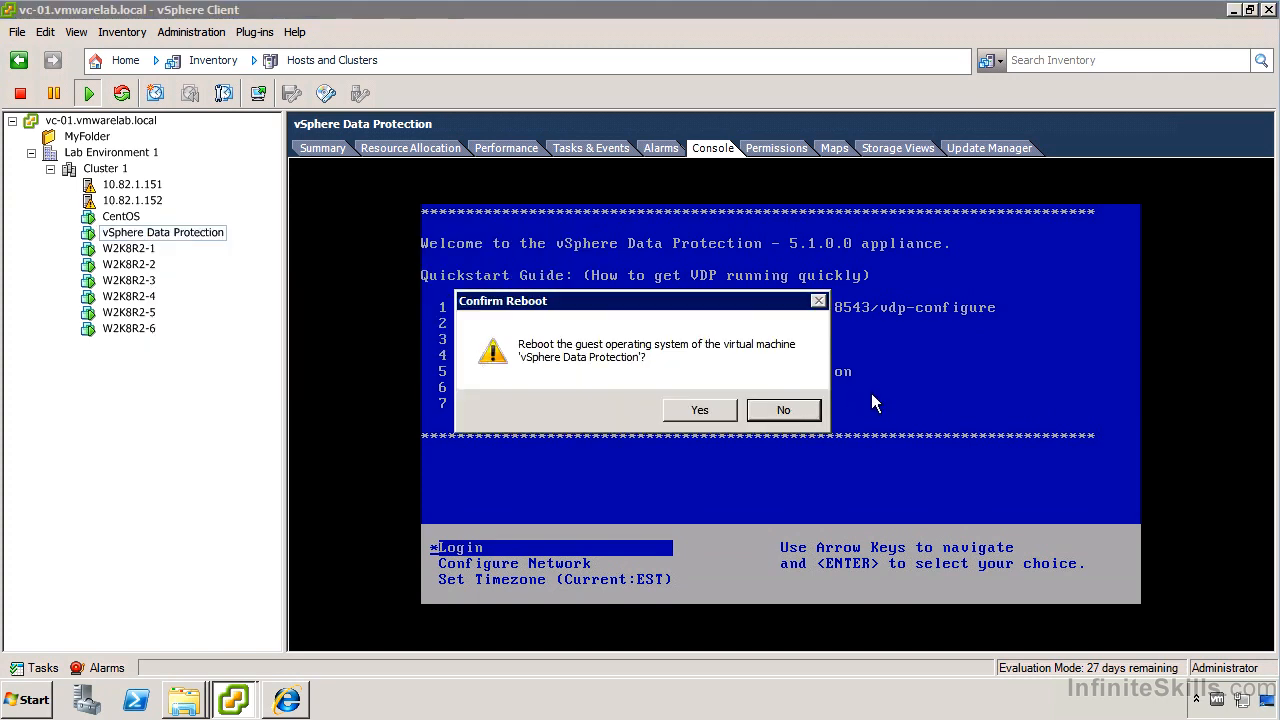
pyautogui.click(724, 408)
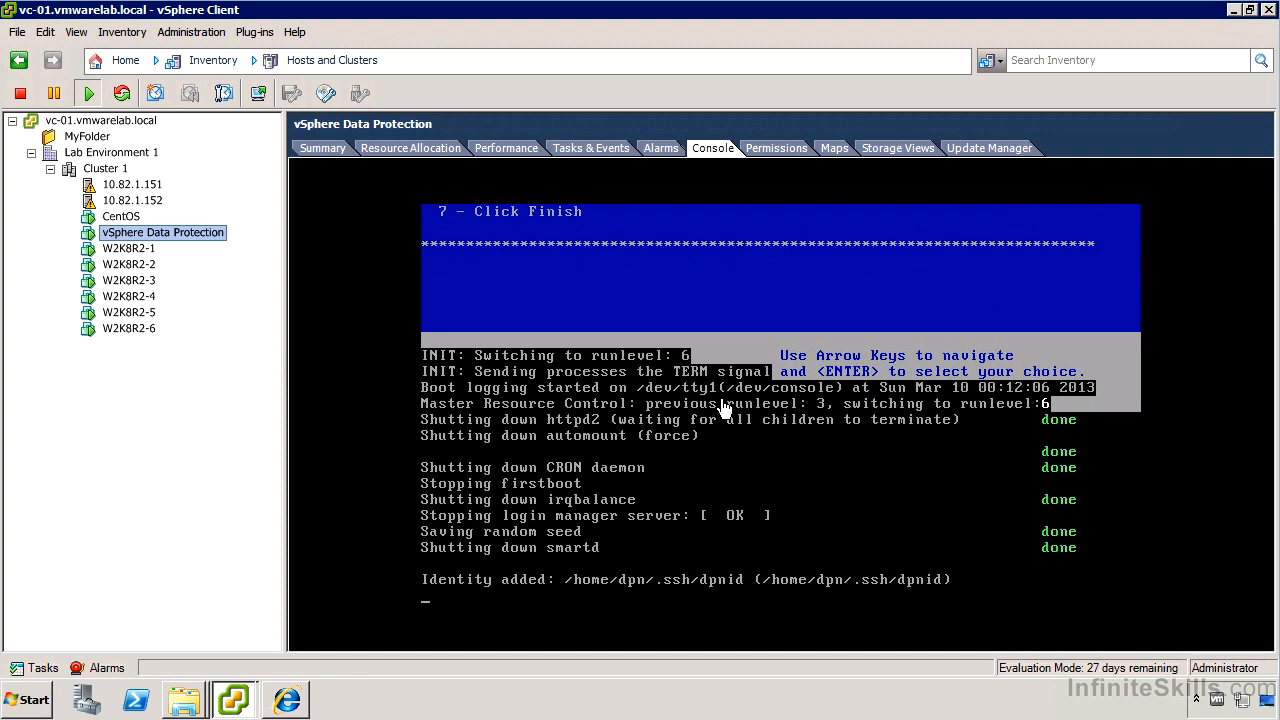